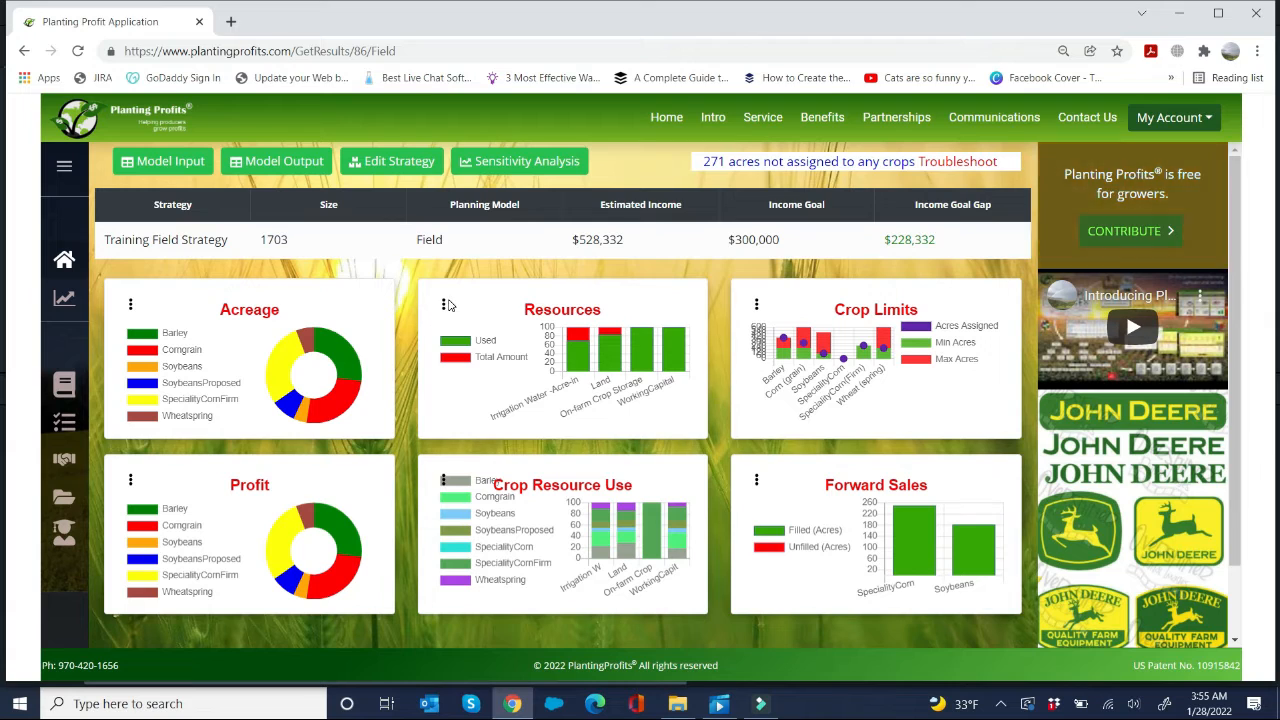
Step: Review the detailed Resources chart and usage table for the Training Field Strategy, then close the details
left_click(443, 306)
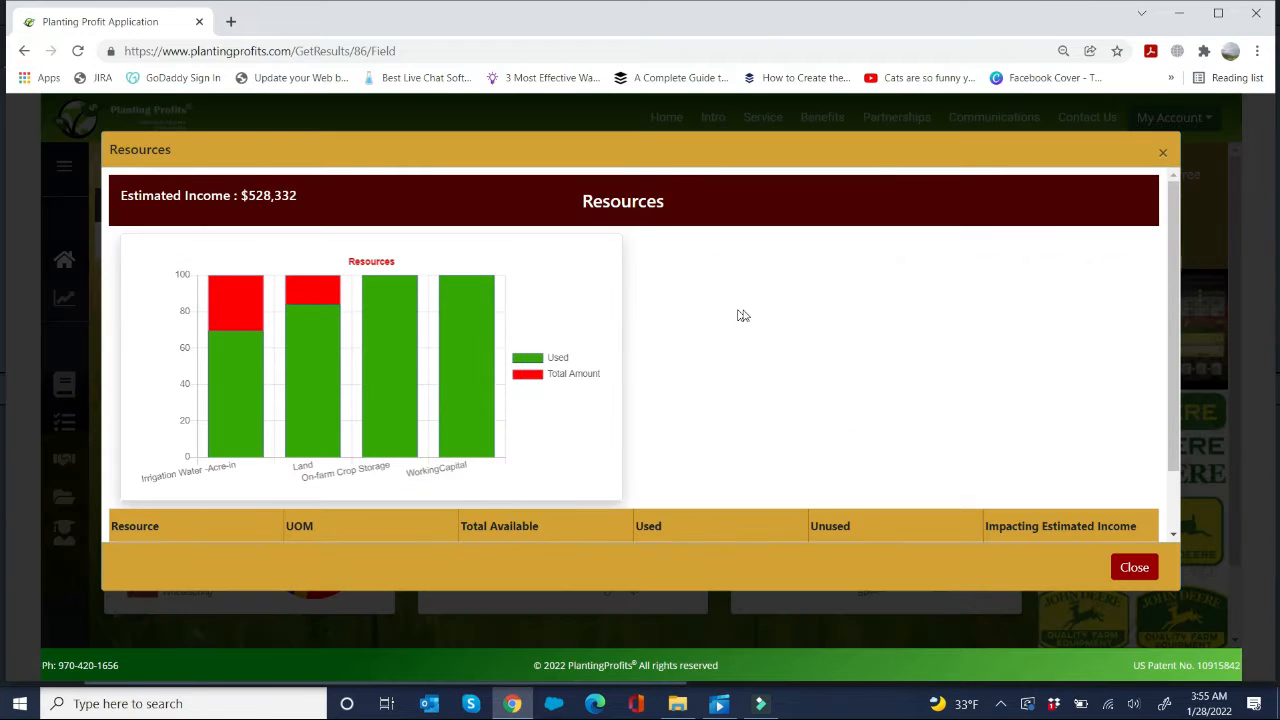
scroll(743, 315, "down", 1)
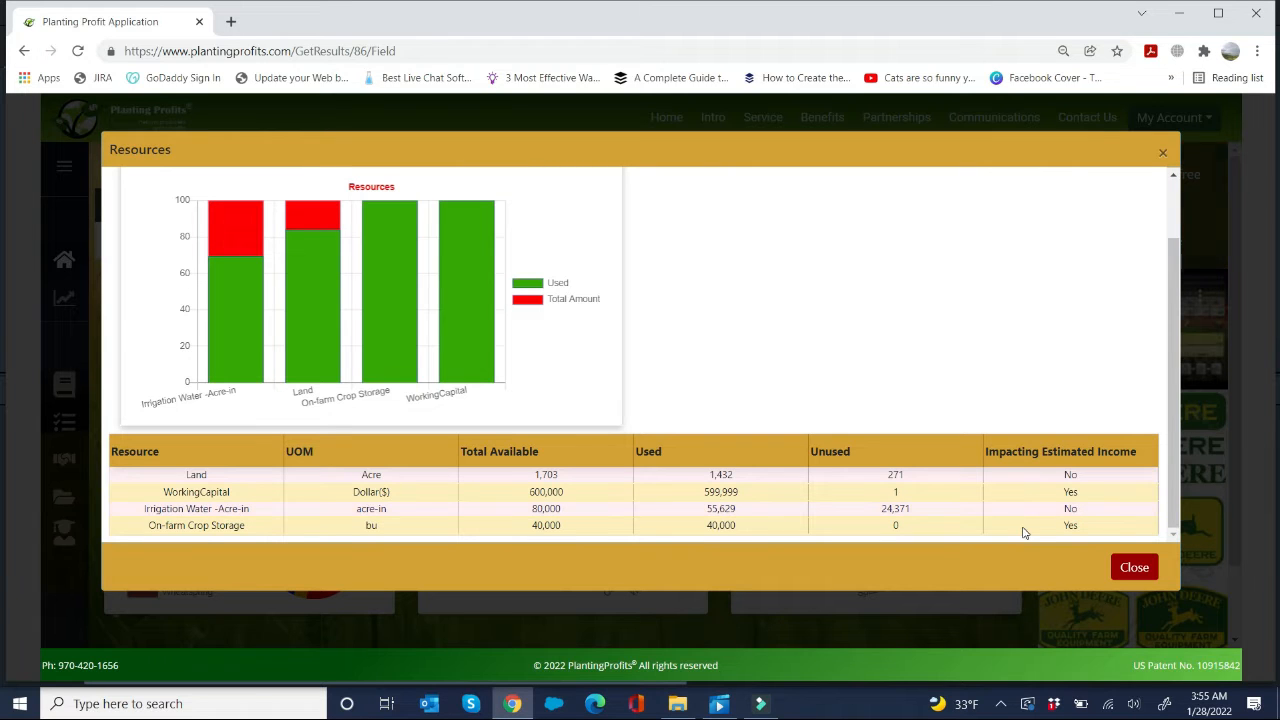
left_click(1133, 568)
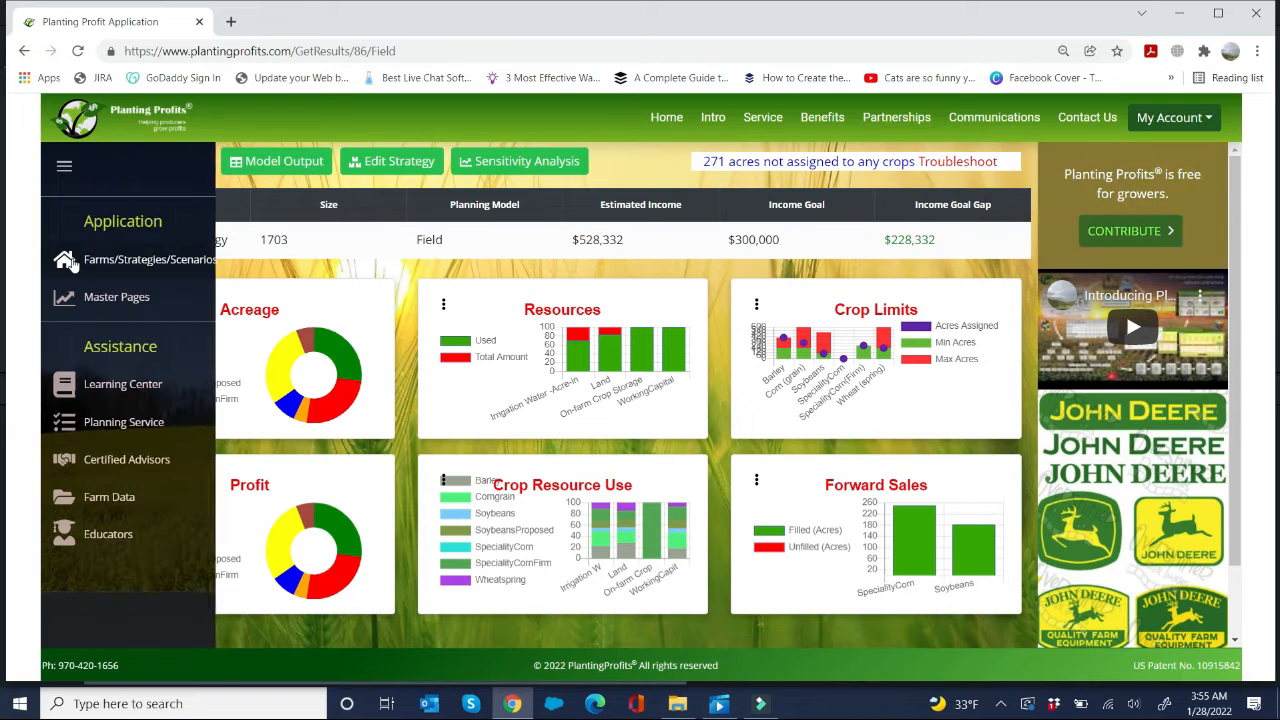
Step: Open the Training Field Strategy results from the strategies list and expand the resource section of its sensitivity analysis
left_click(106, 262)
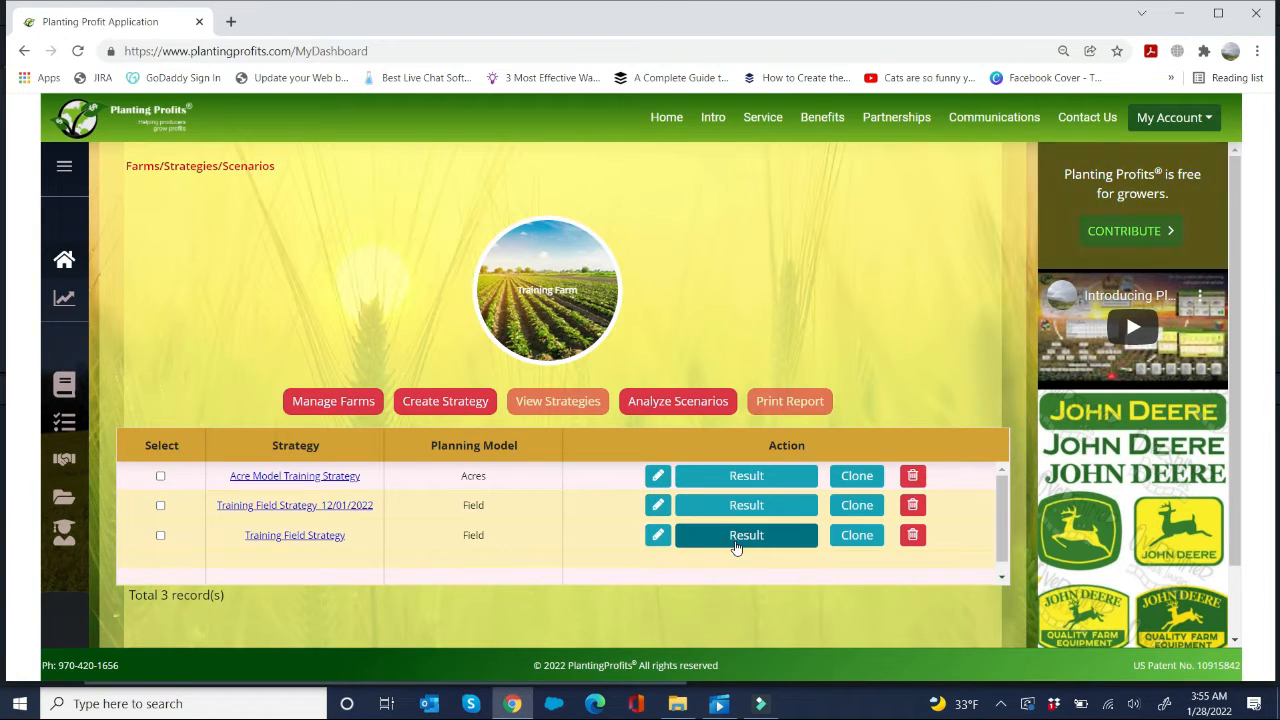
left_click(736, 540)
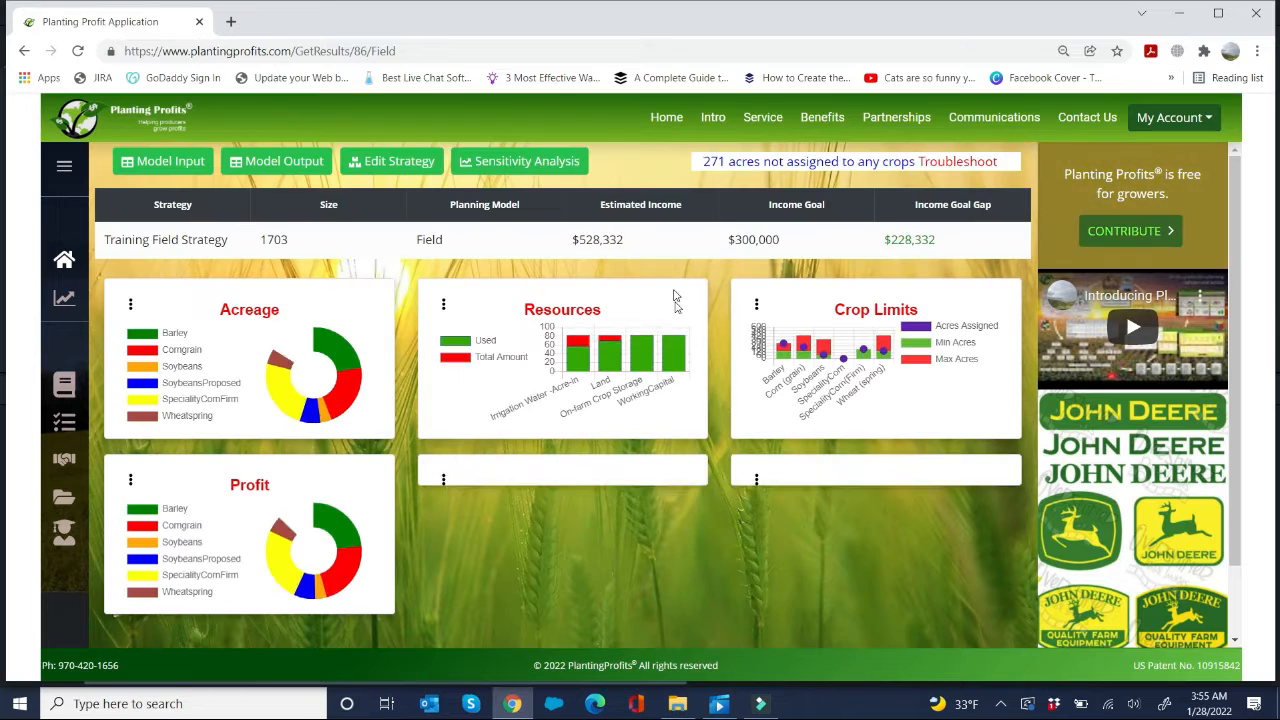
left_click(531, 159)
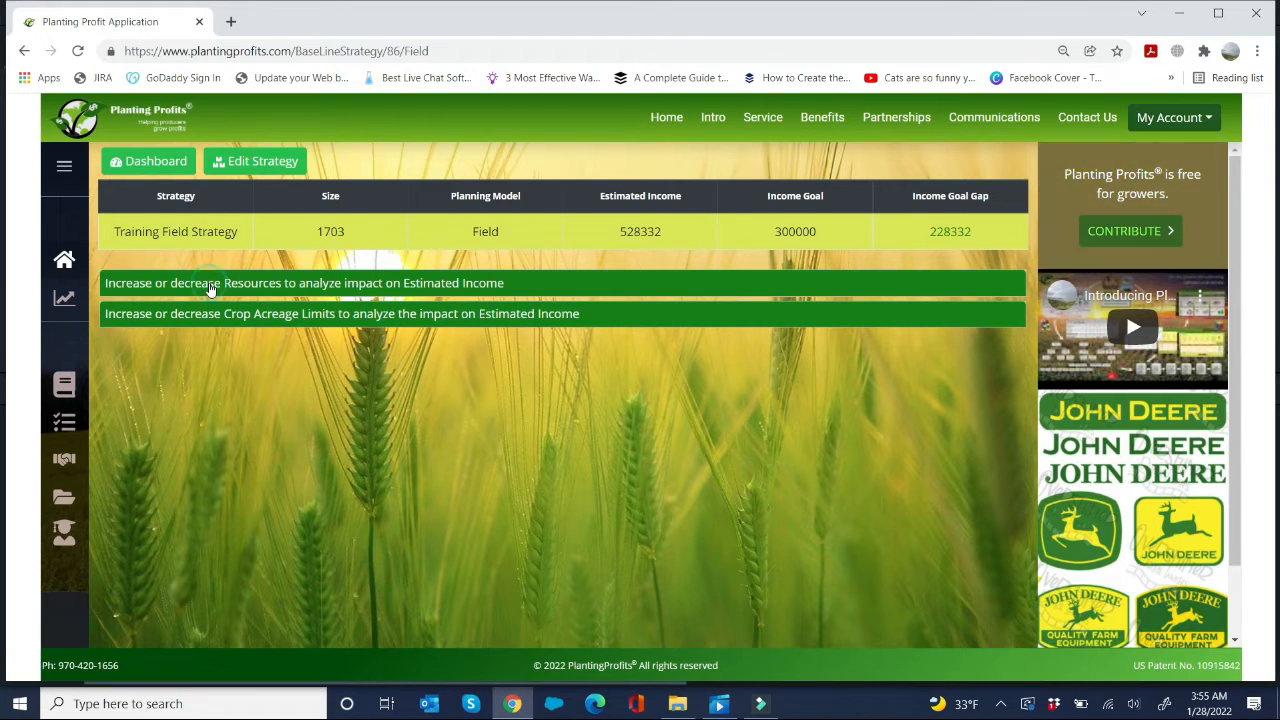
left_click(210, 285)
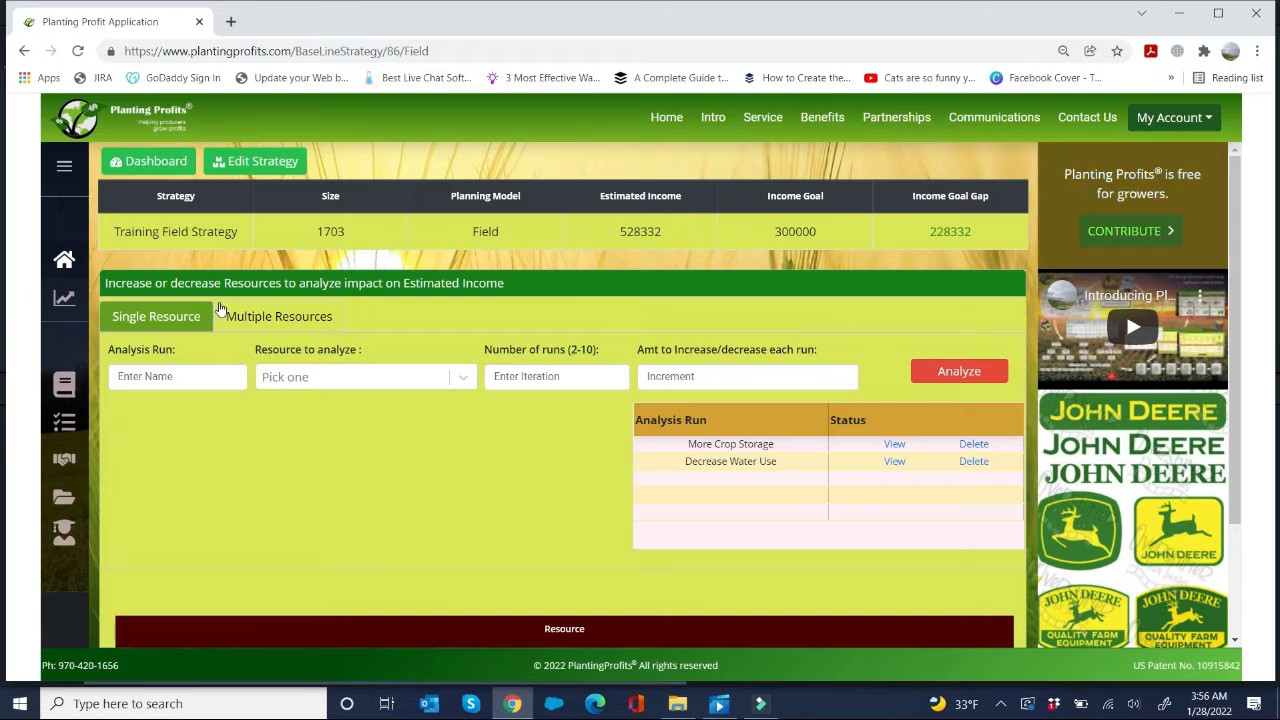
Step: Name the new single-resource analysis run "Increase Working Capital"
left_click(188, 380)
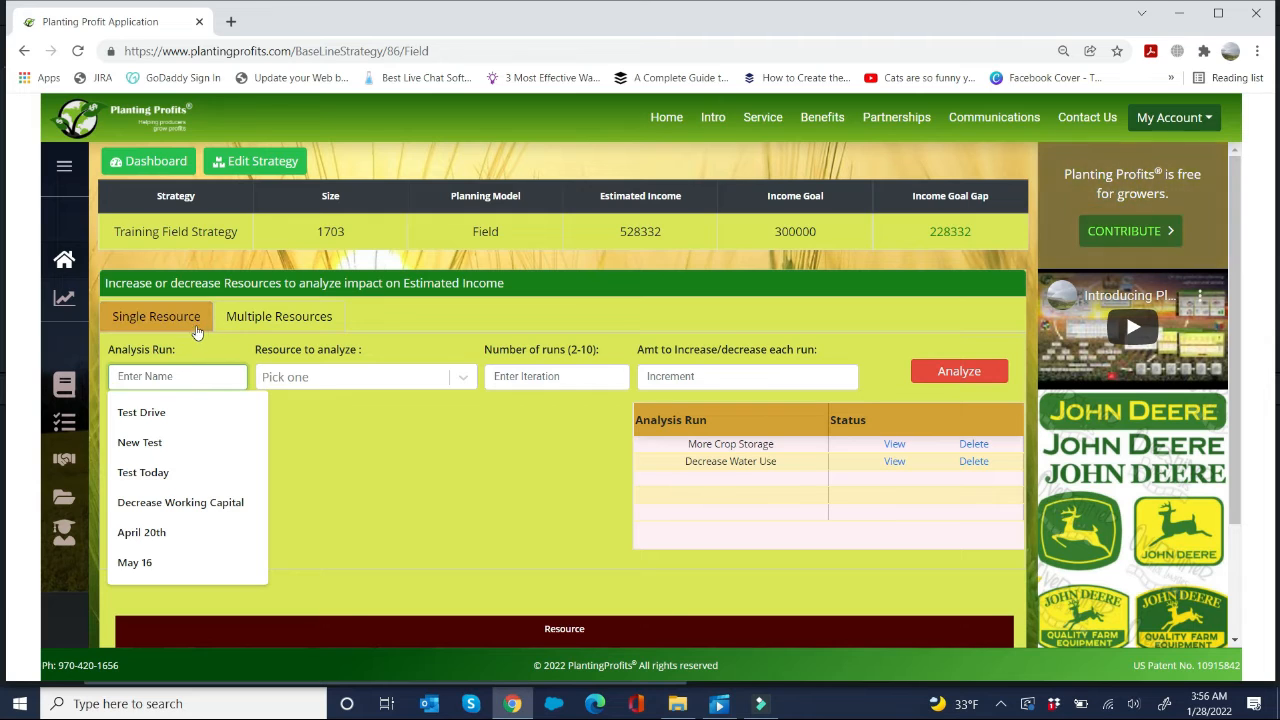
type("Inc")
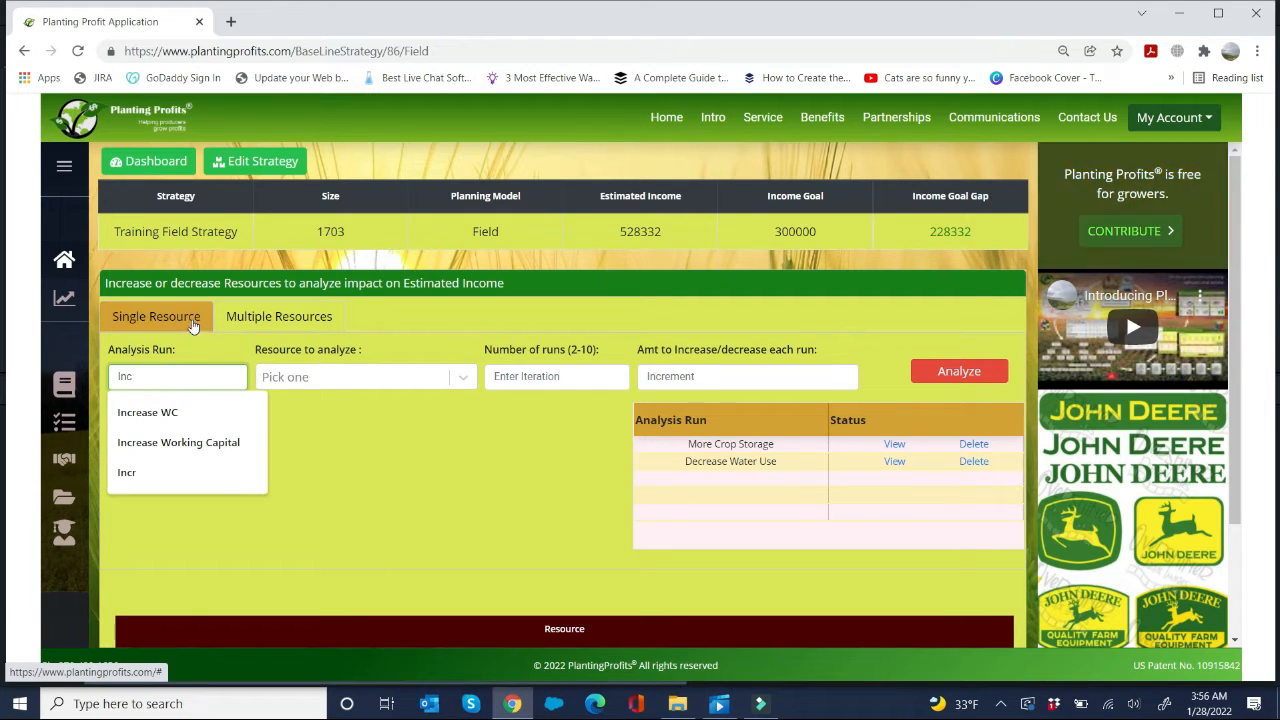
type("rease Wor")
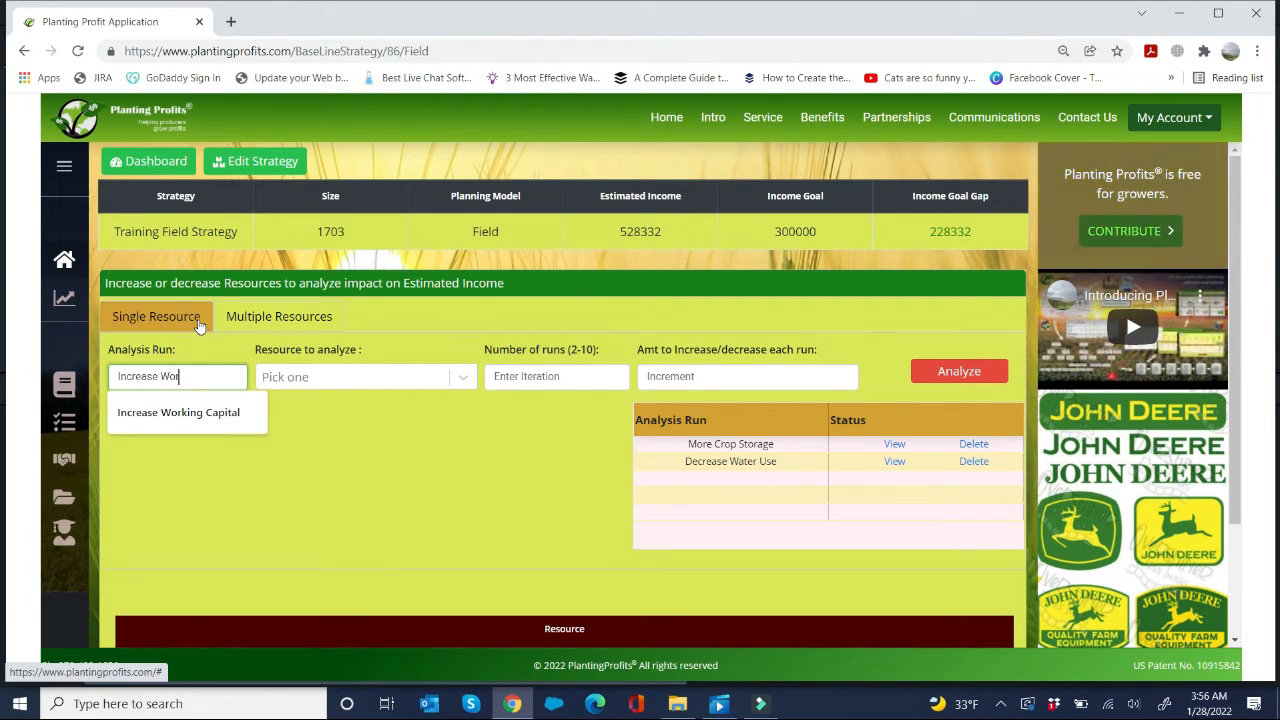
type("king Capita")
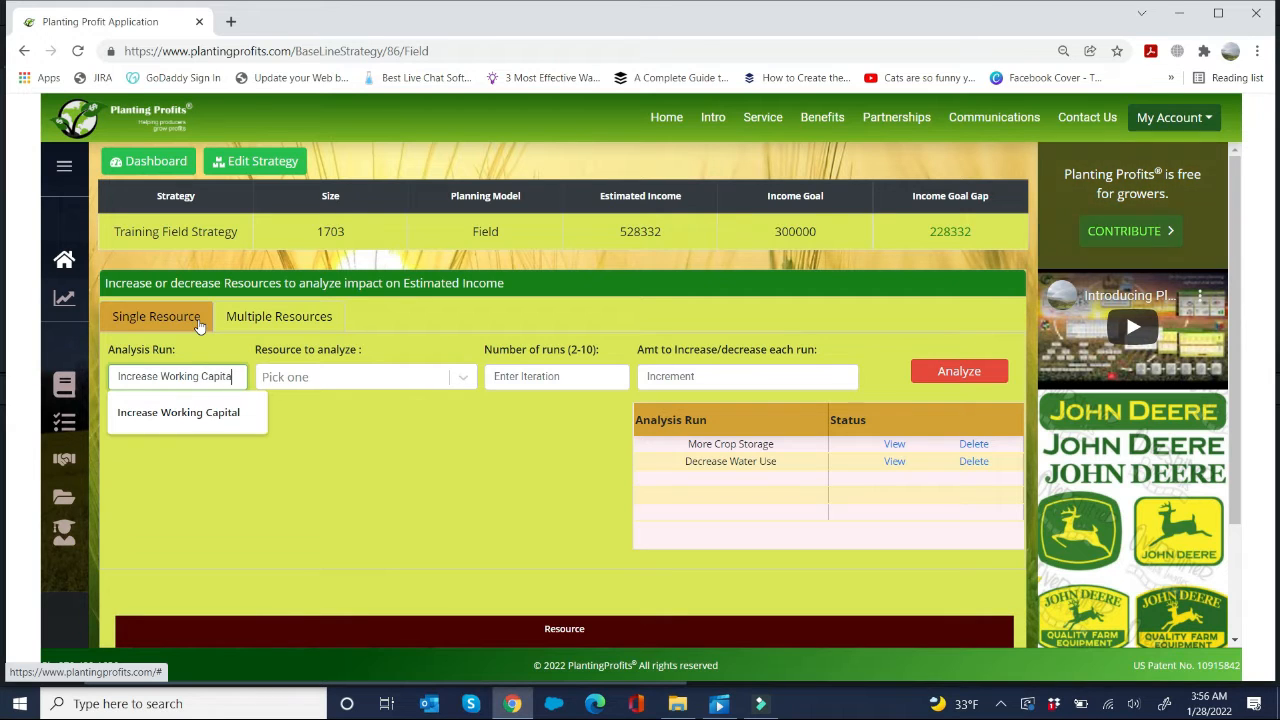
type("l")
Step: Run the analysis on WorkingCapital with 5 runs, increasing the amount by 50000 each run
key("Tab")
type("w")
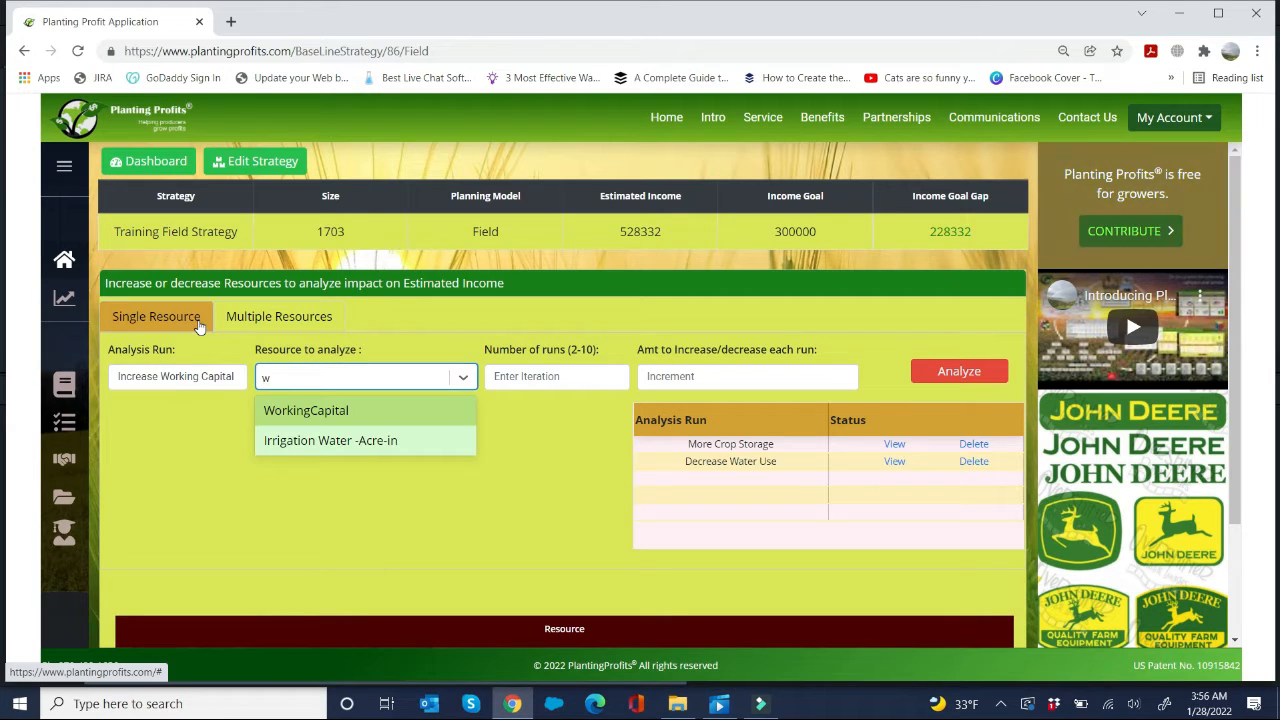
key("Return")
key("Tab")
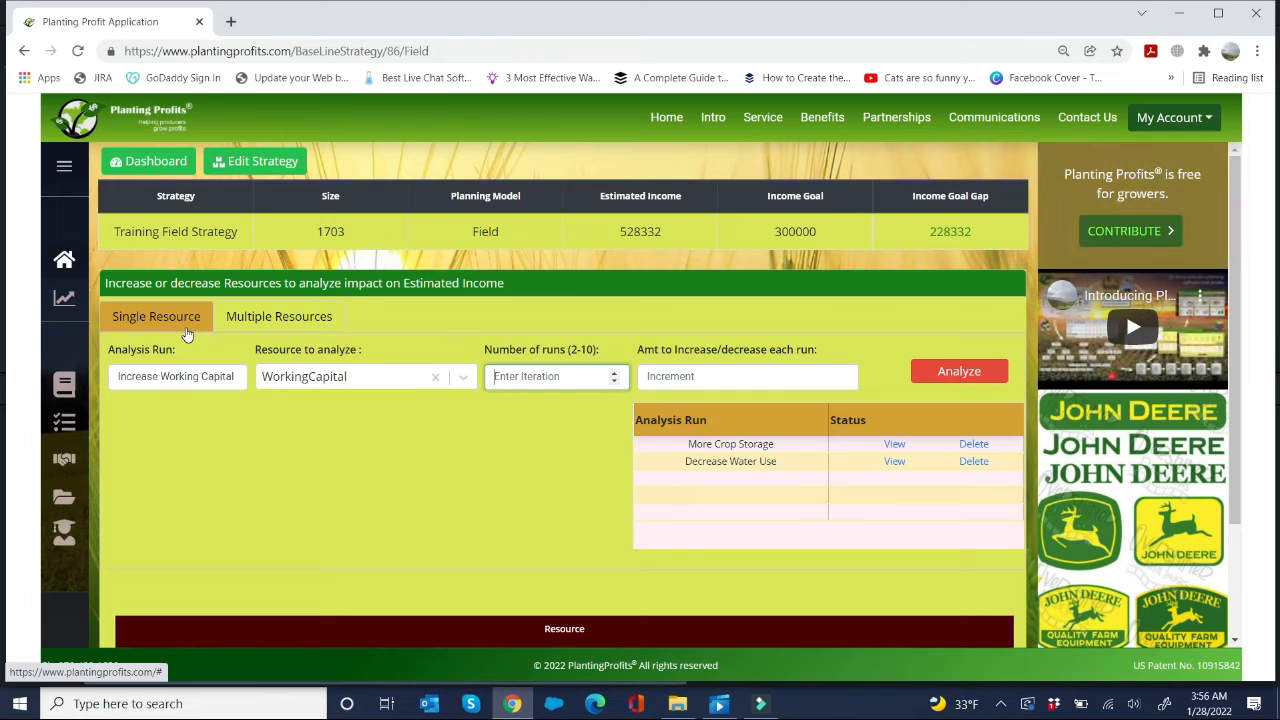
type("5")
key("Tab")
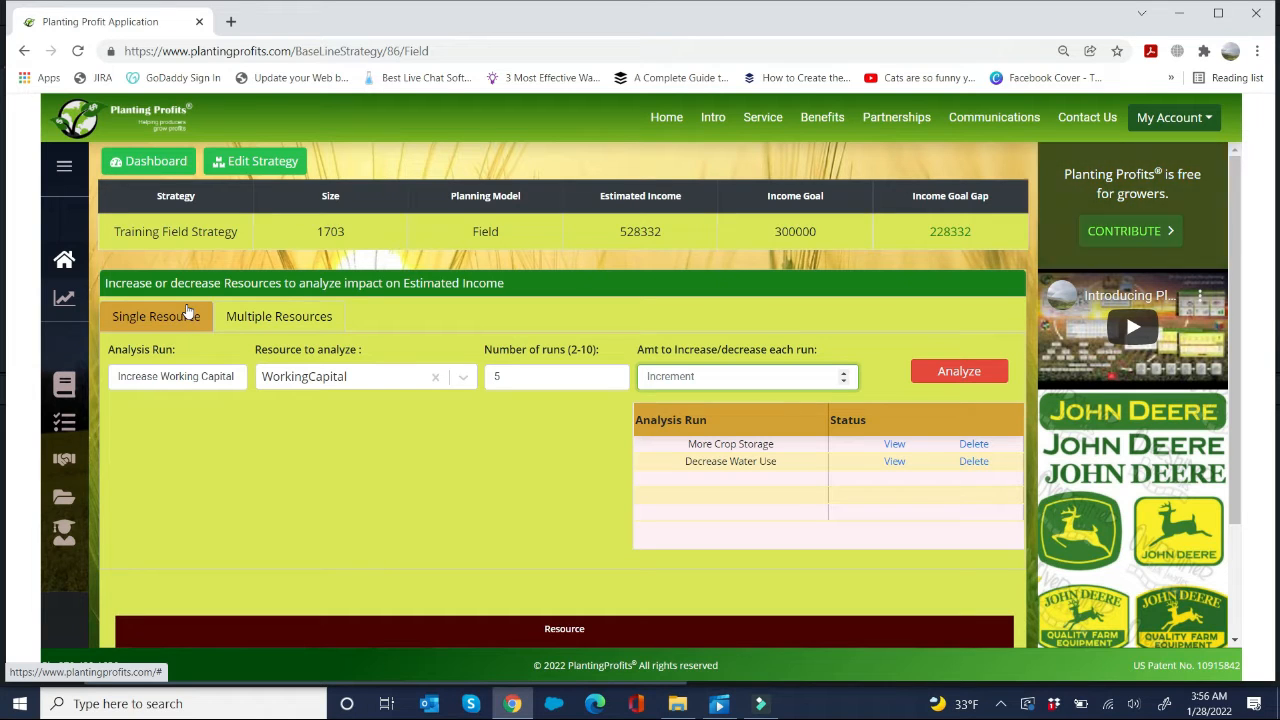
type("50000")
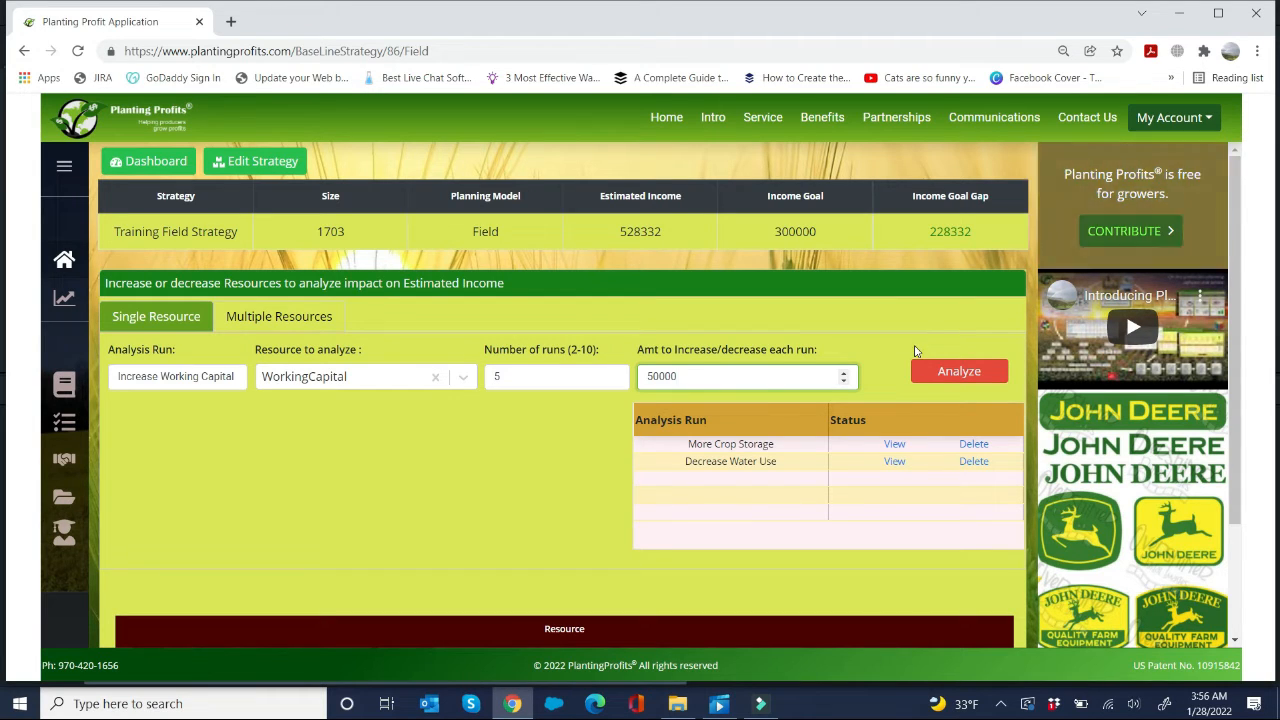
left_click(937, 373)
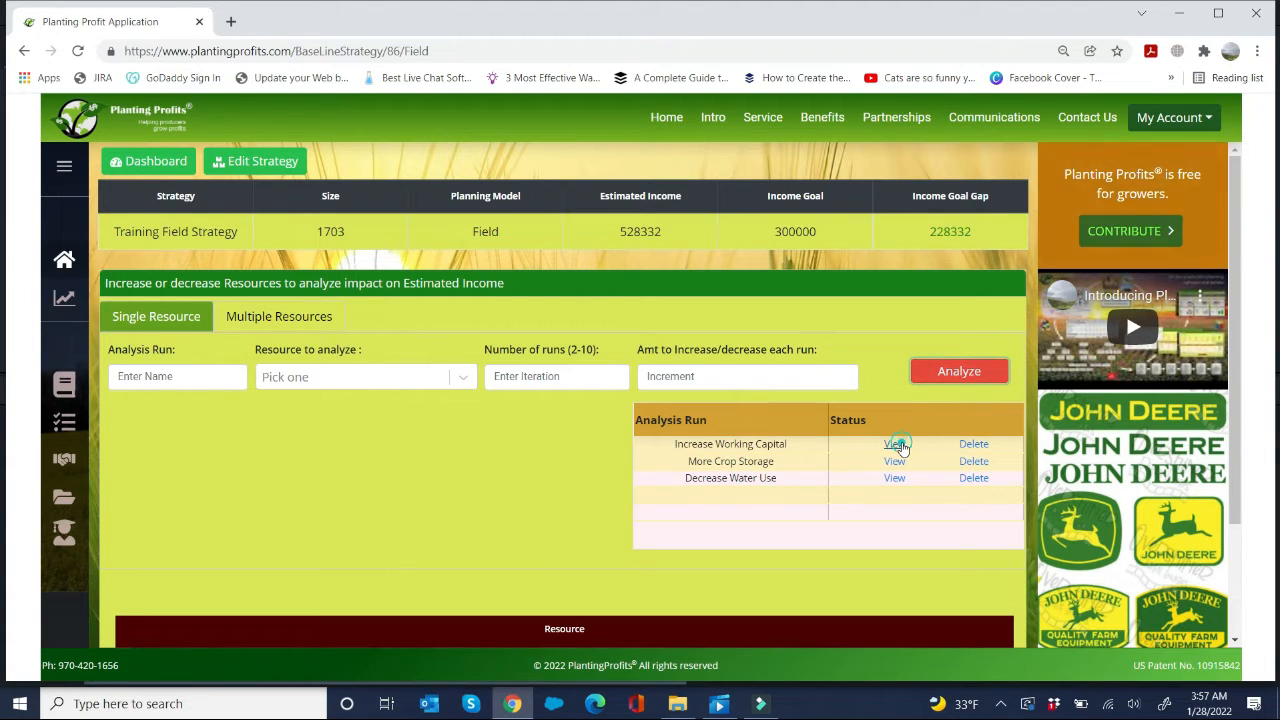
Step: View the Increase Working Capital chart and inspect the crop and field assignments at the 750000 working capital point
left_click(896, 444)
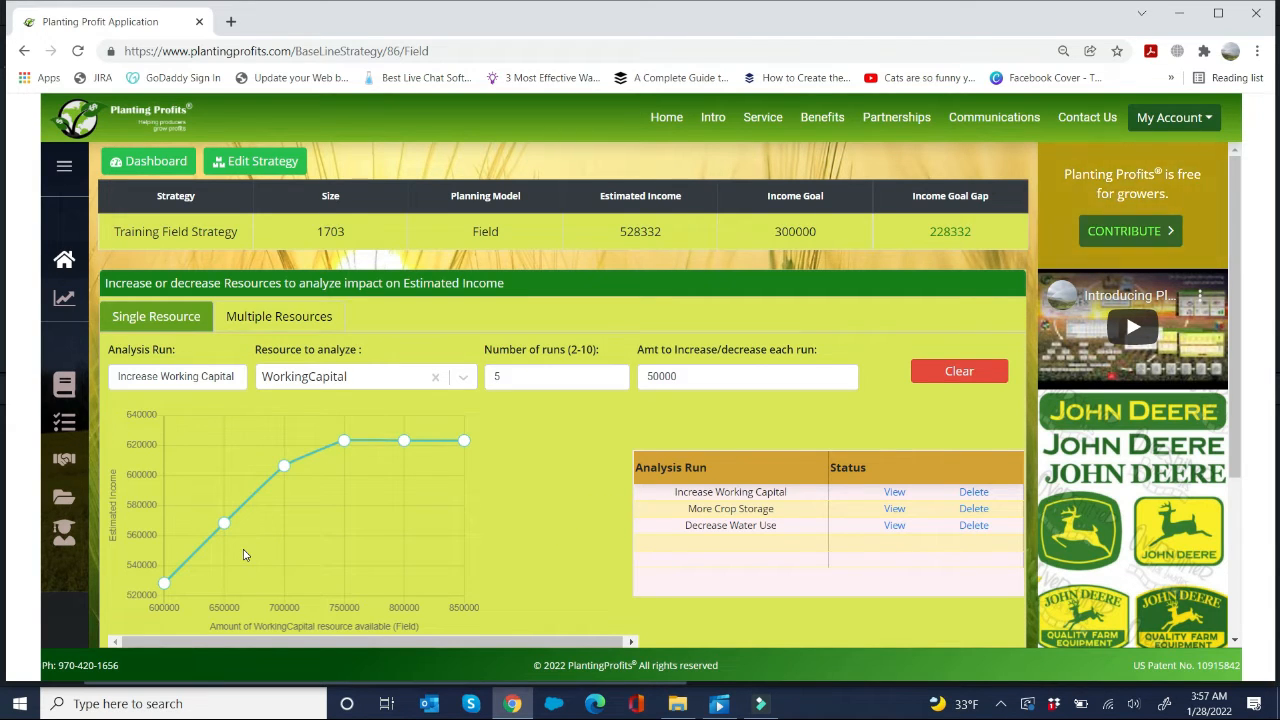
mouse_move(224, 525)
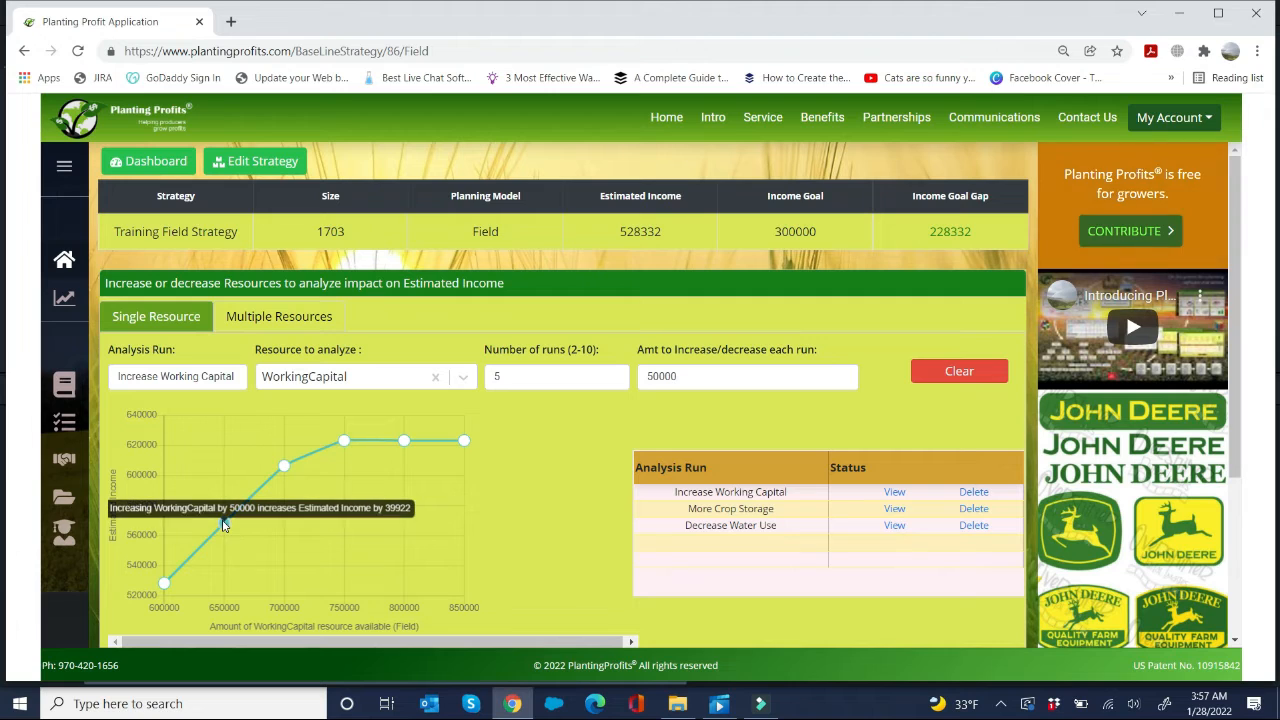
mouse_move(285, 466)
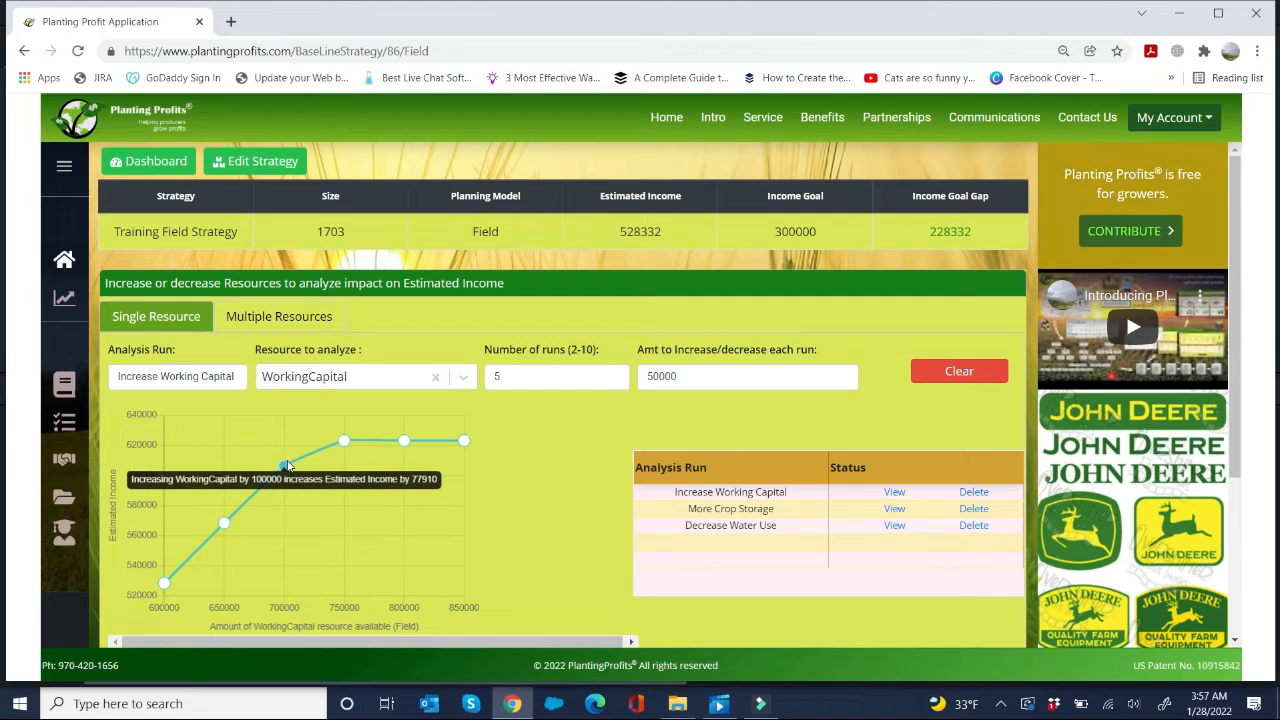
left_click(344, 441)
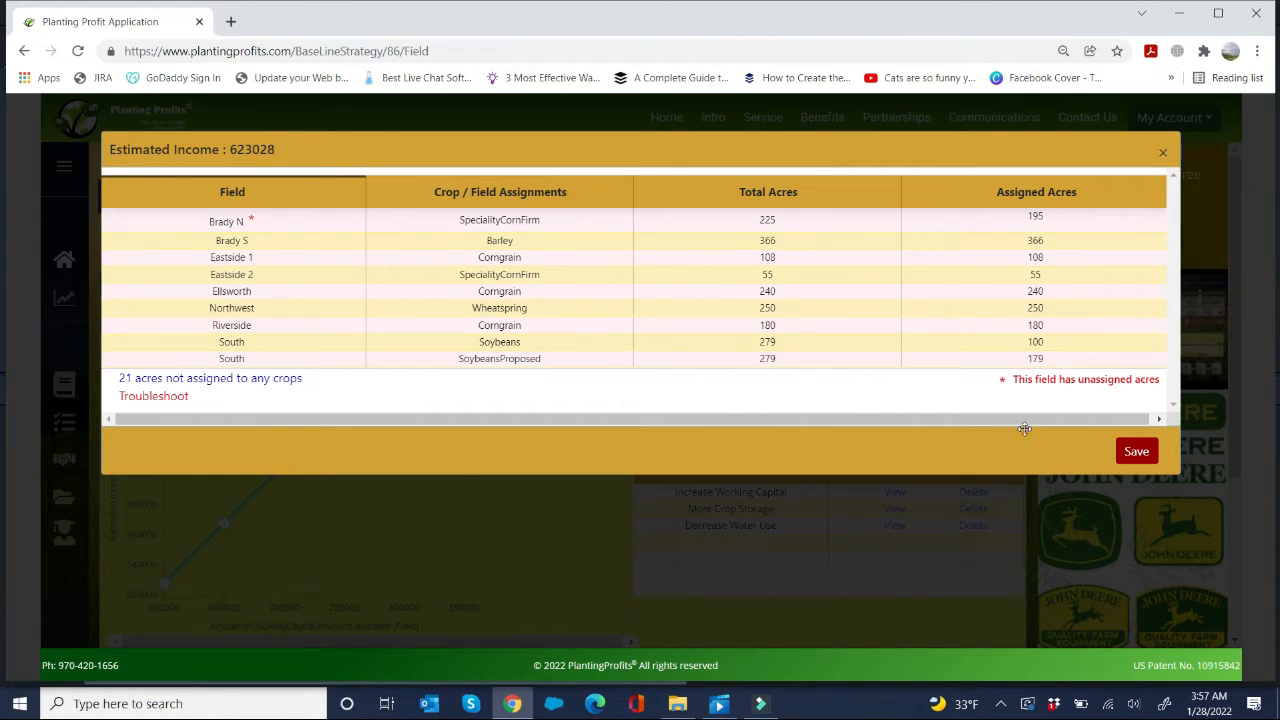
left_click(1161, 155)
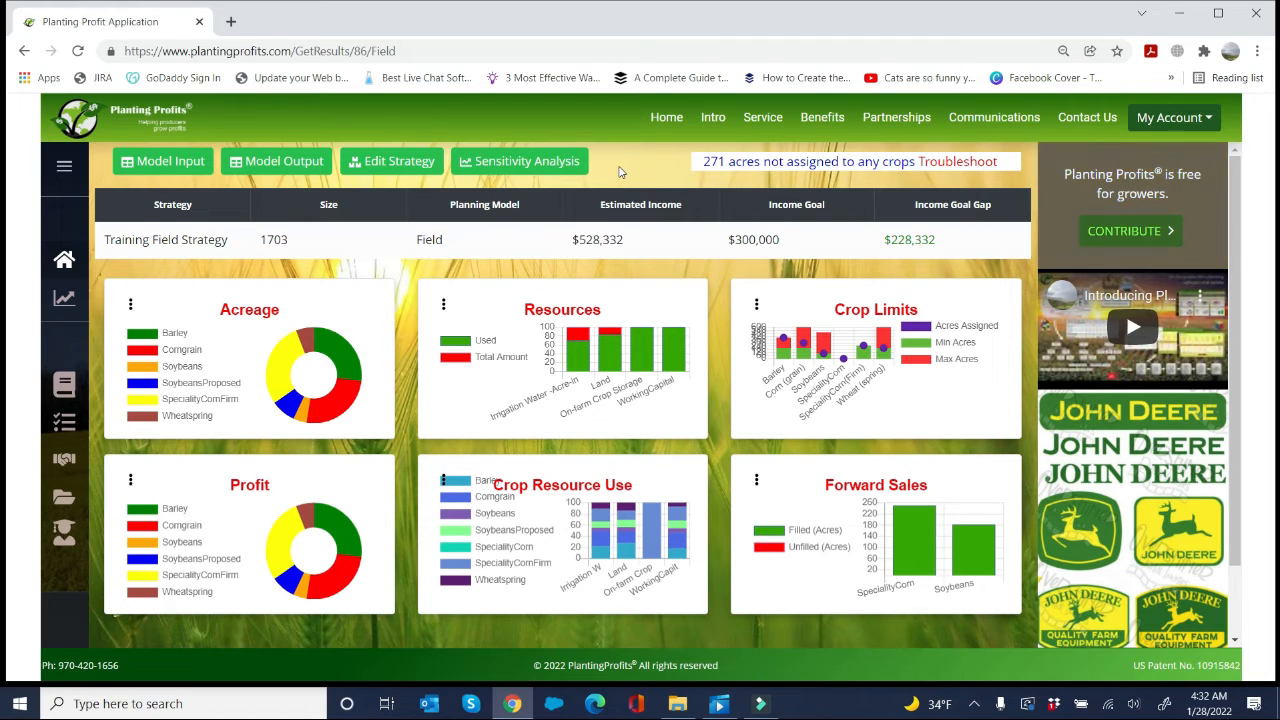
Step: Reopen the strategy's resource sensitivity analysis and name a new single-resource run "Decrease Working Capital"
left_click(549, 163)
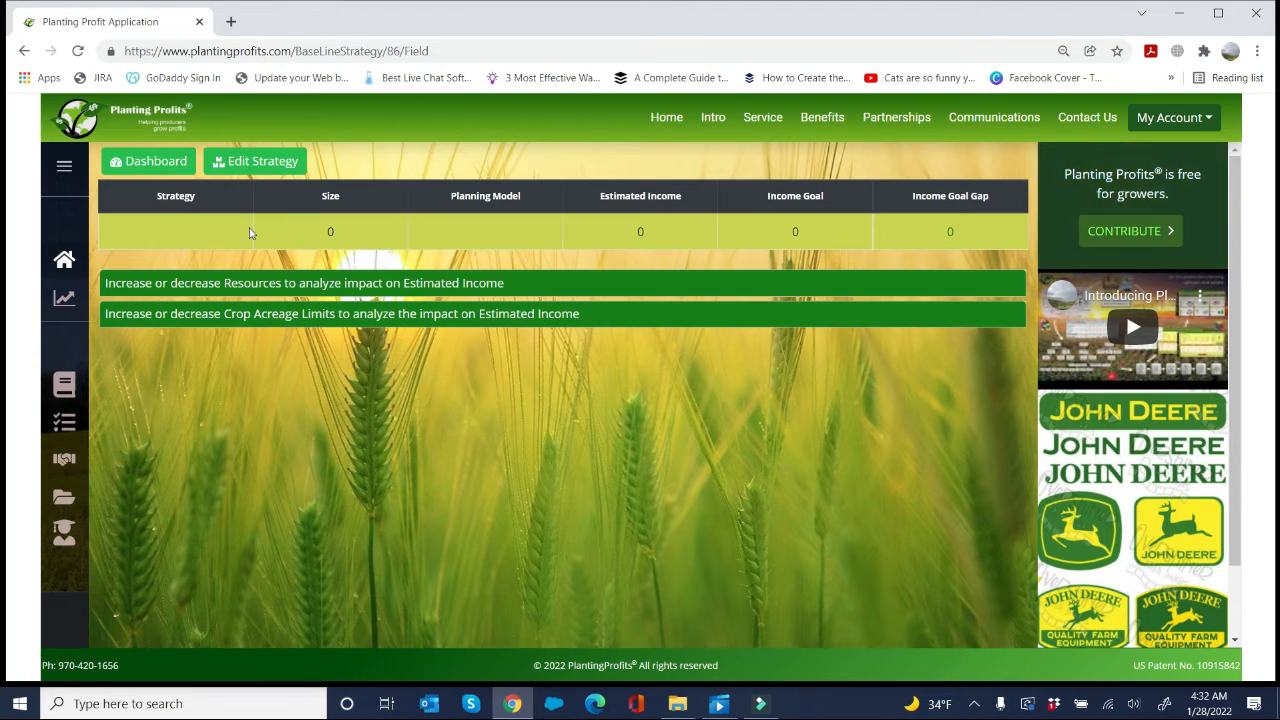
left_click(201, 284)
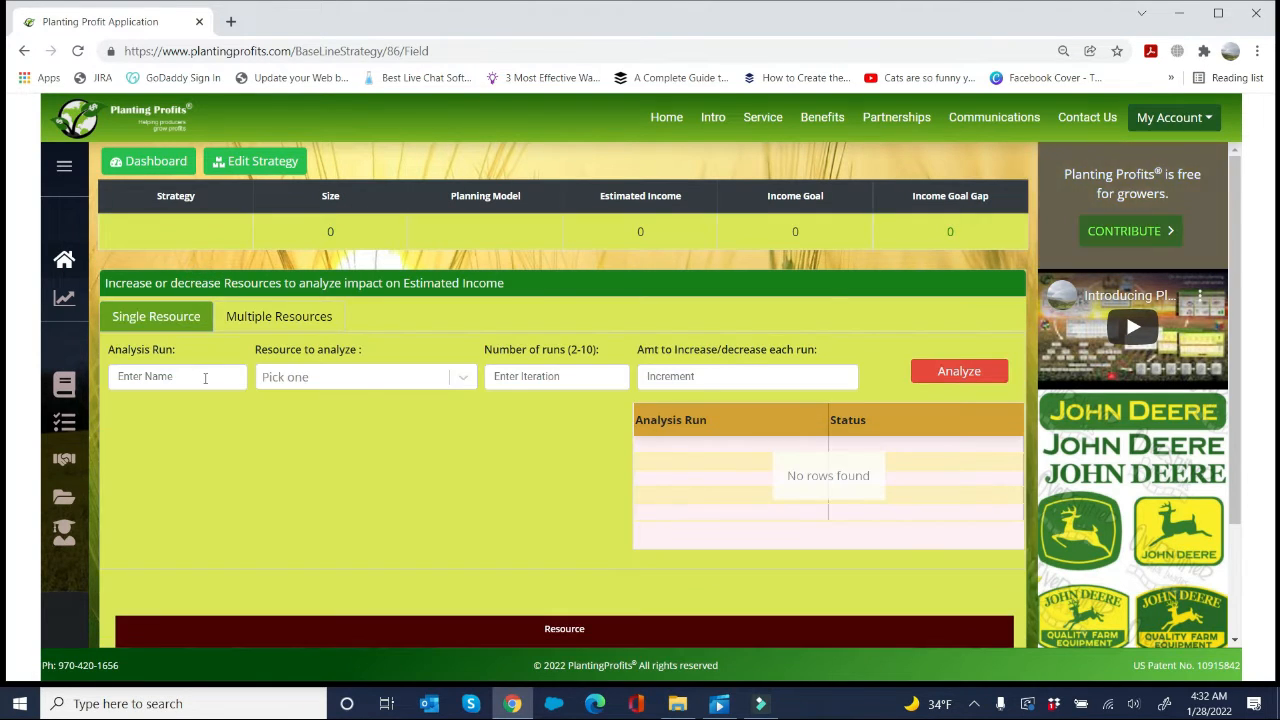
left_click(205, 377)
type("Dec")
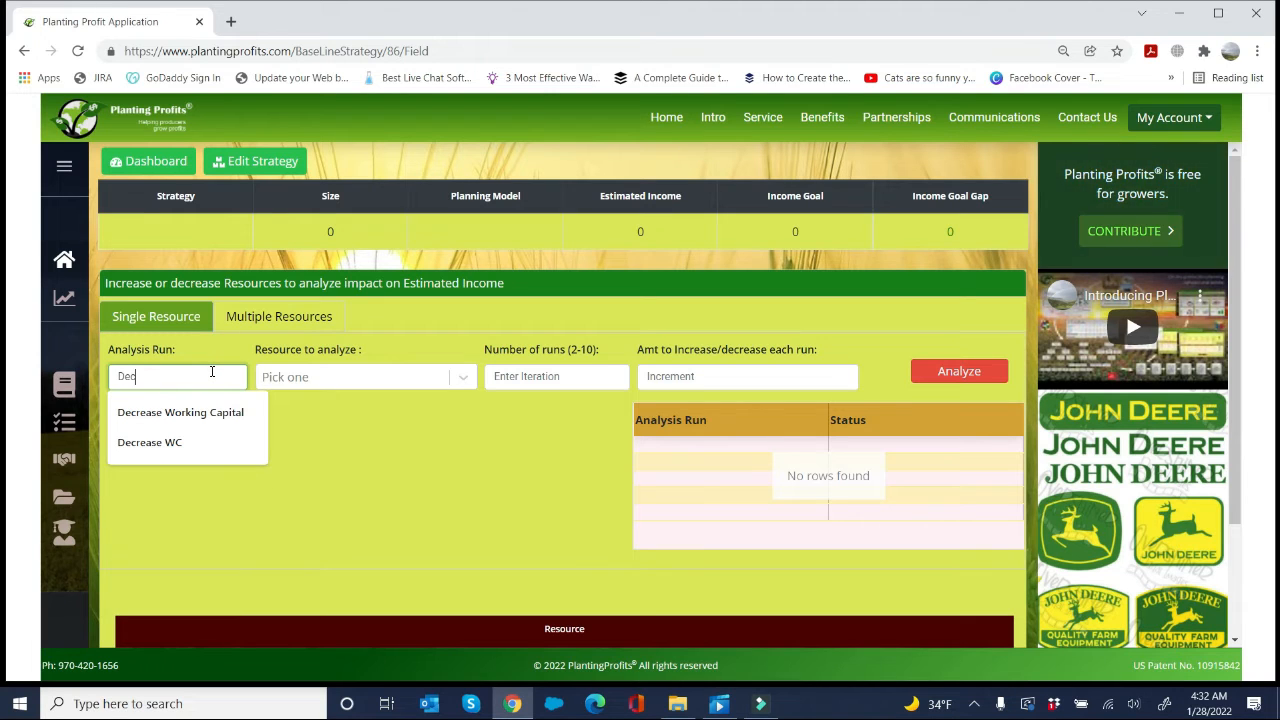
type("rease ")
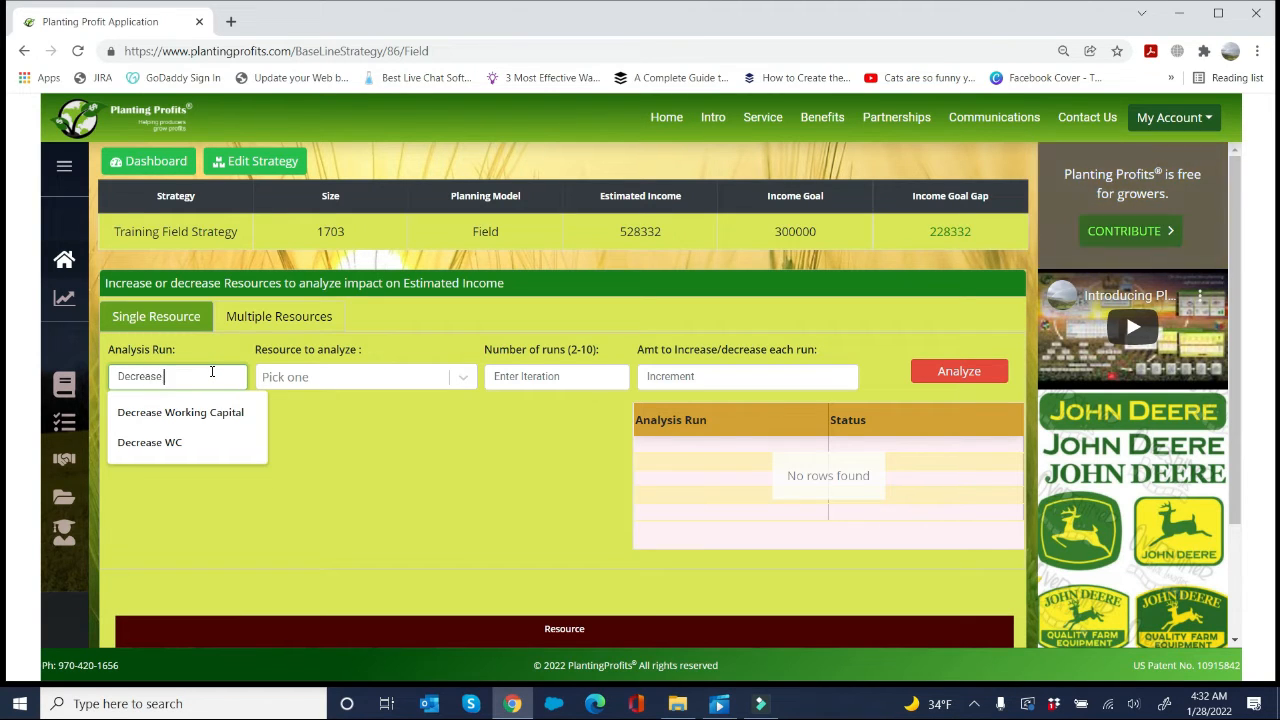
type("Working Capita")
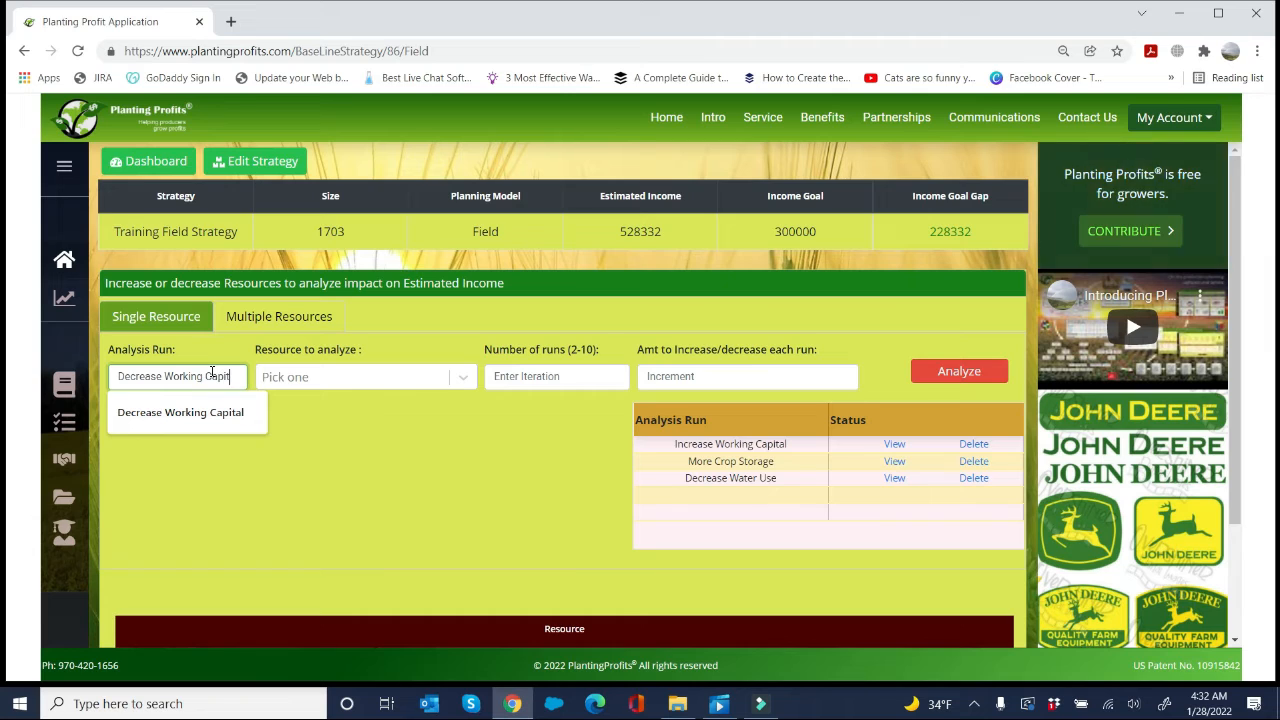
type("l")
Step: Run the analysis on WorkingCapital with 5 runs and a change of -20000 each run
key("Tab")
type("w")
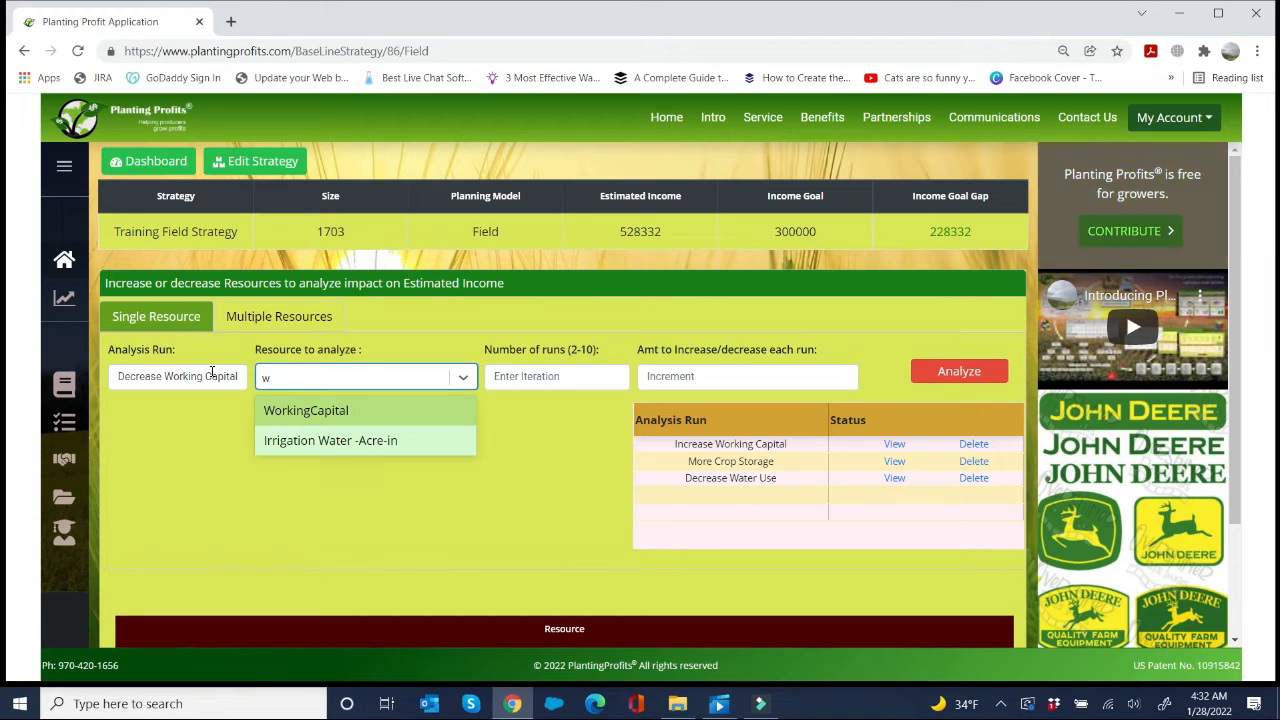
key("Return")
key("Tab")
type("5")
key("Tab")
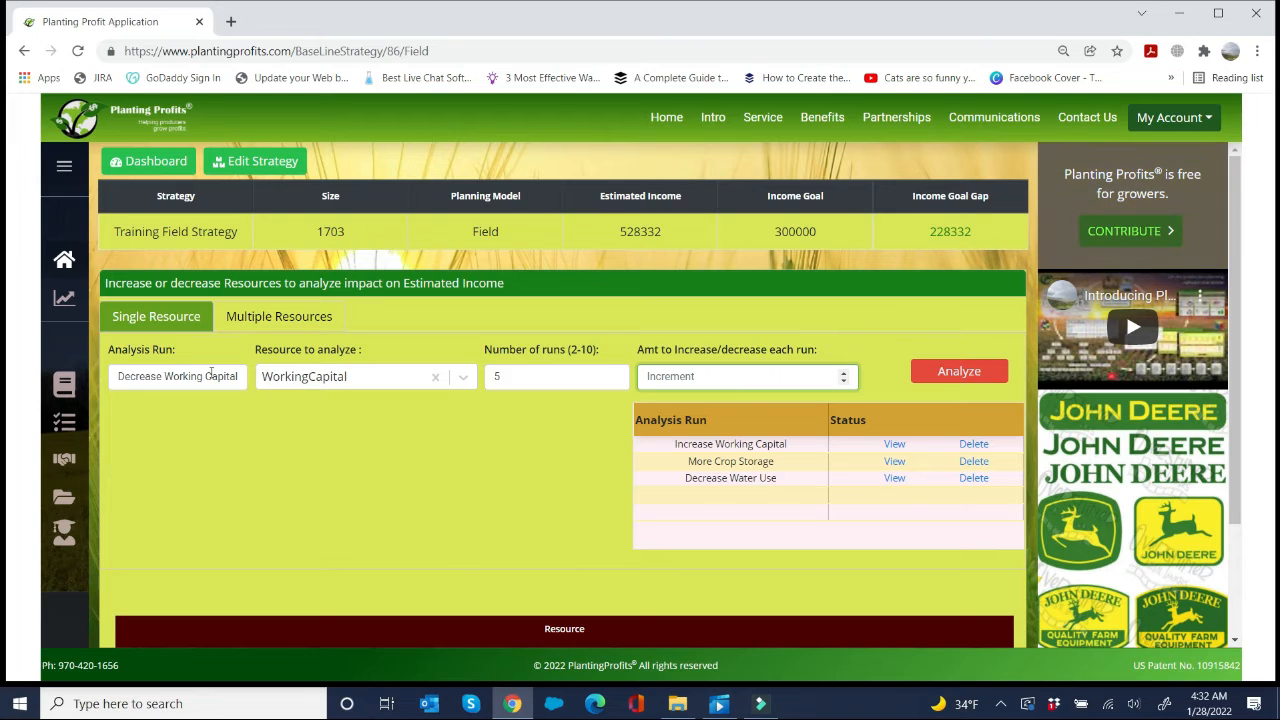
type("-2")
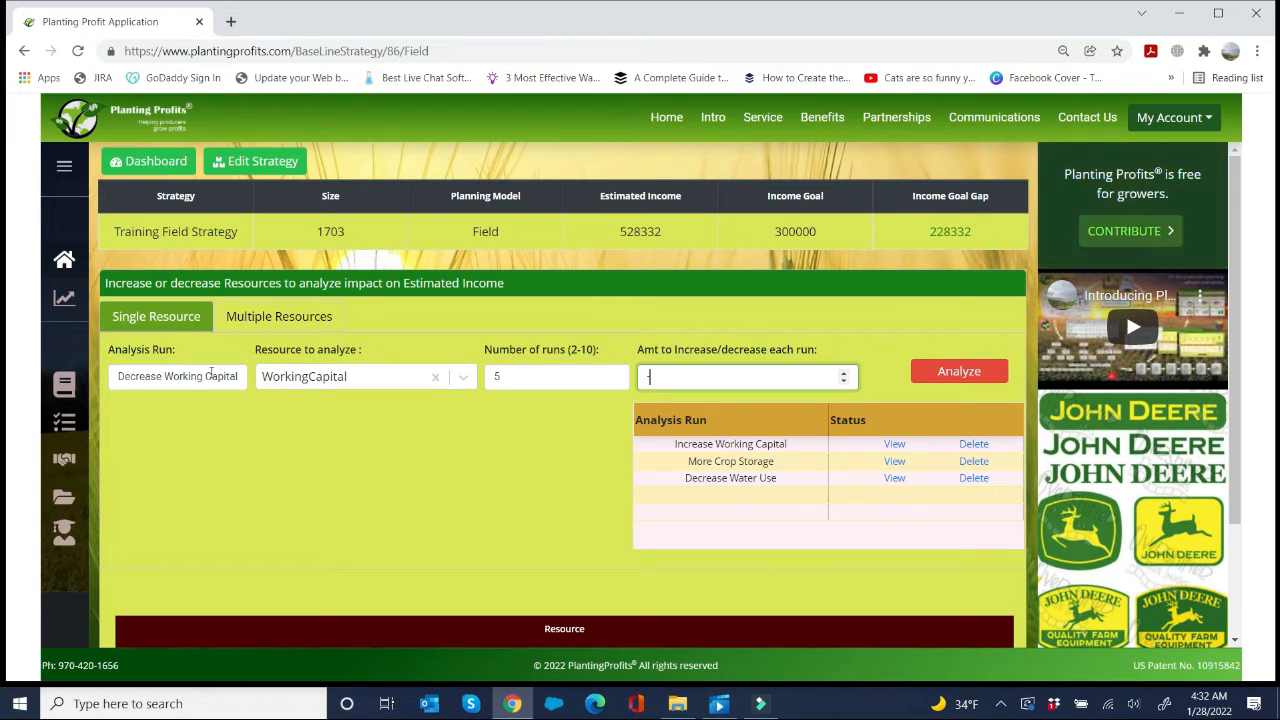
type("0000")
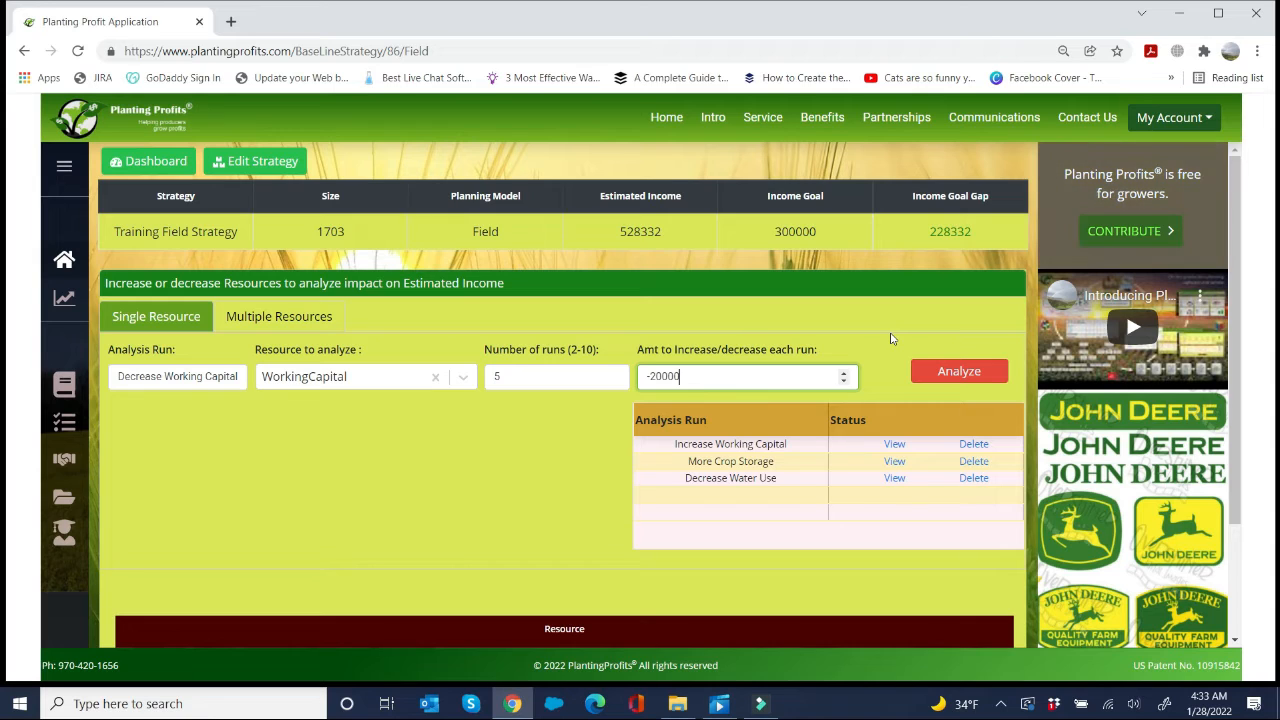
left_click(927, 372)
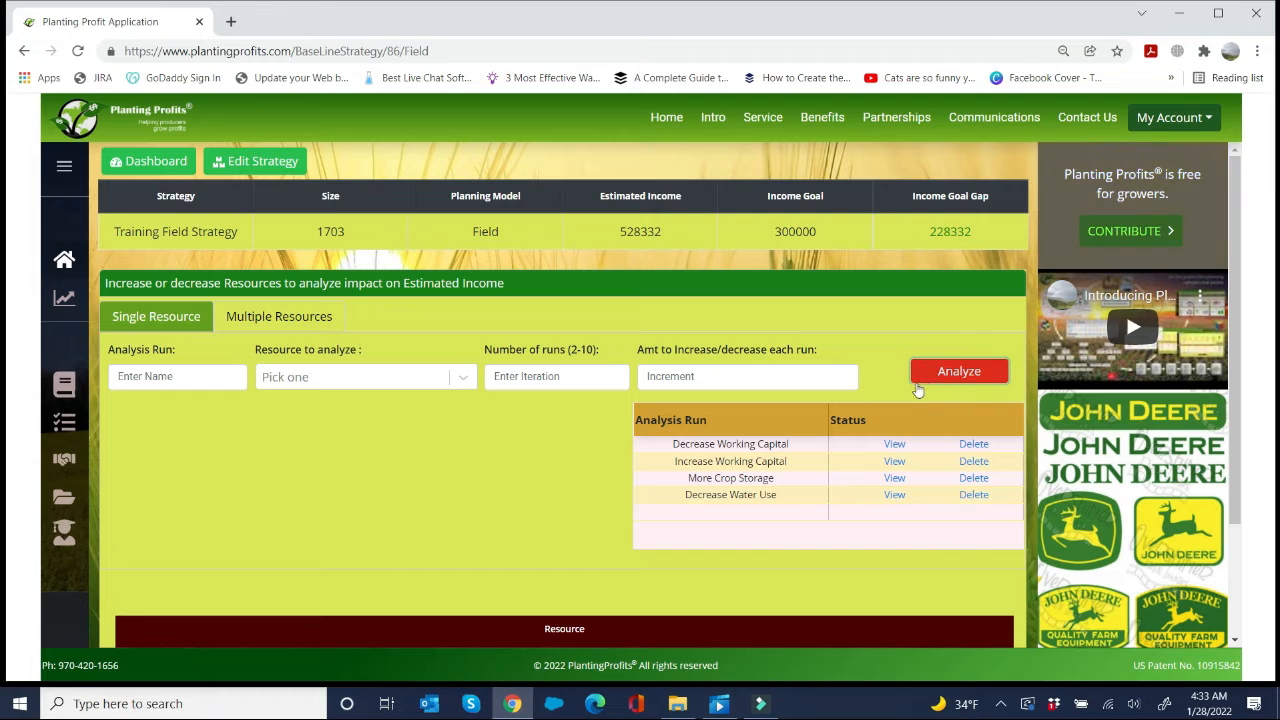
Step: View the Decrease Working Capital chart and inspect the crop and field assignments at the 540000 working capital point
left_click(894, 443)
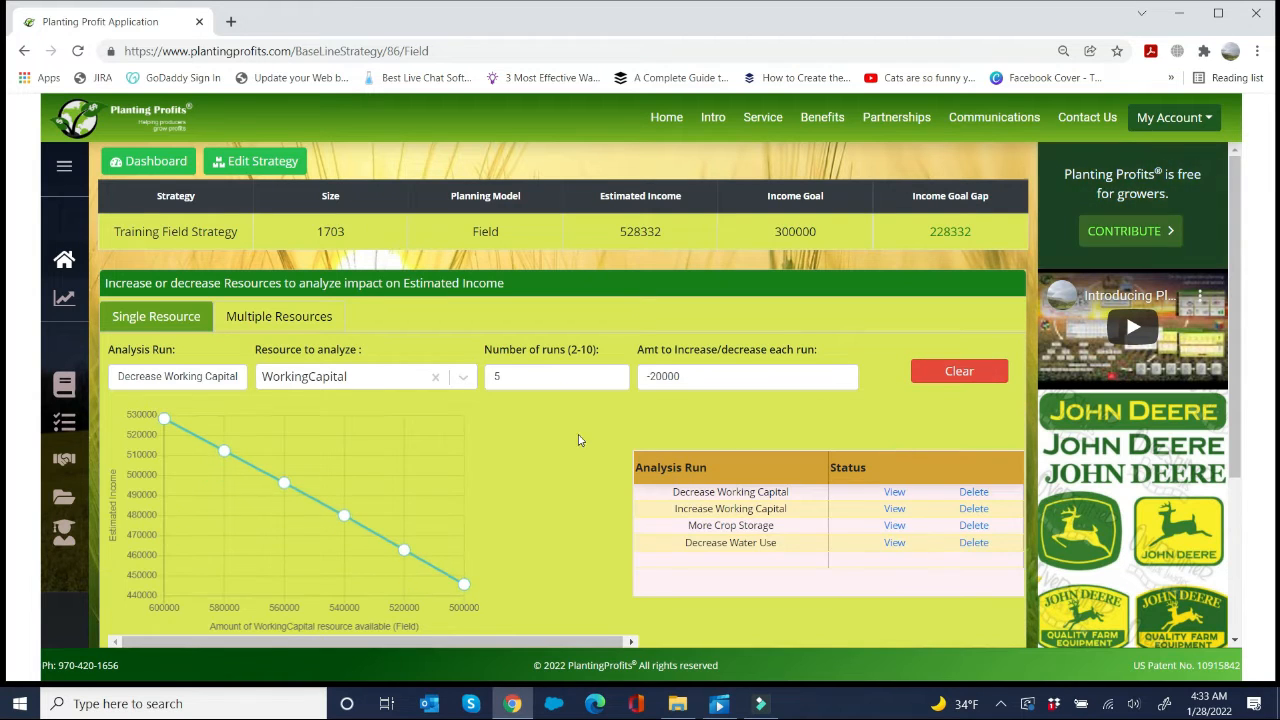
mouse_move(226, 453)
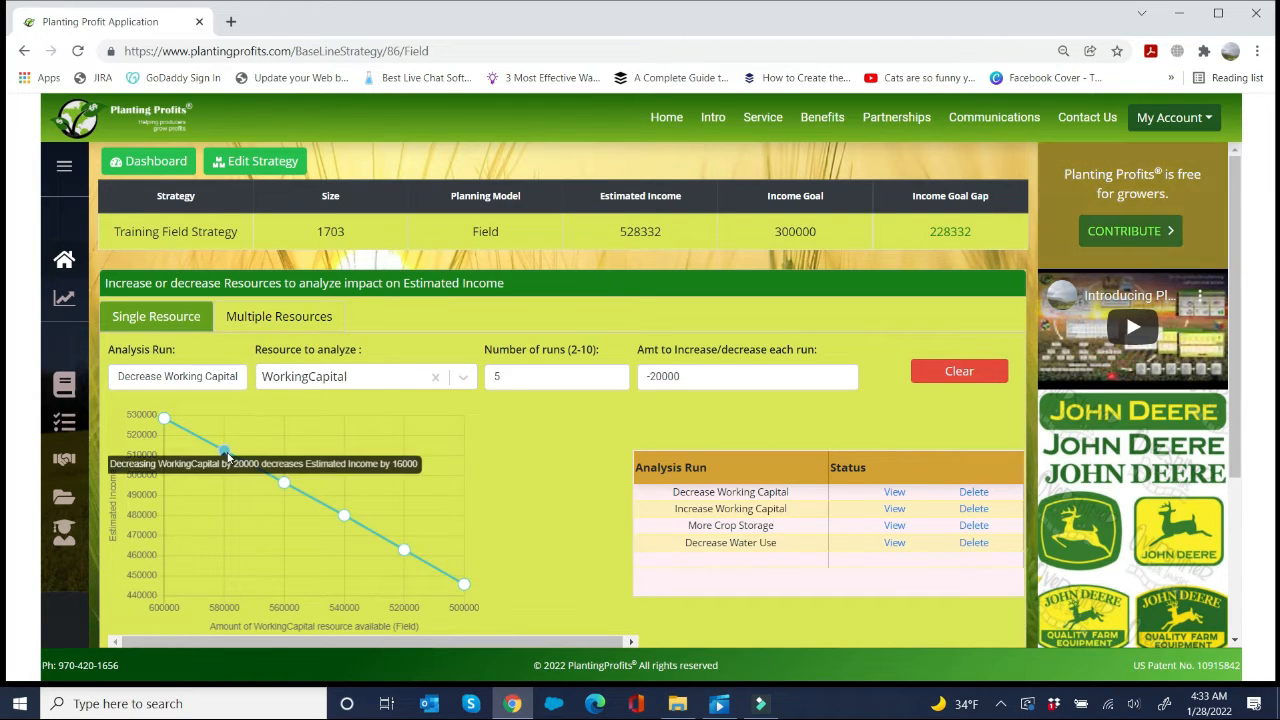
left_click(344, 515)
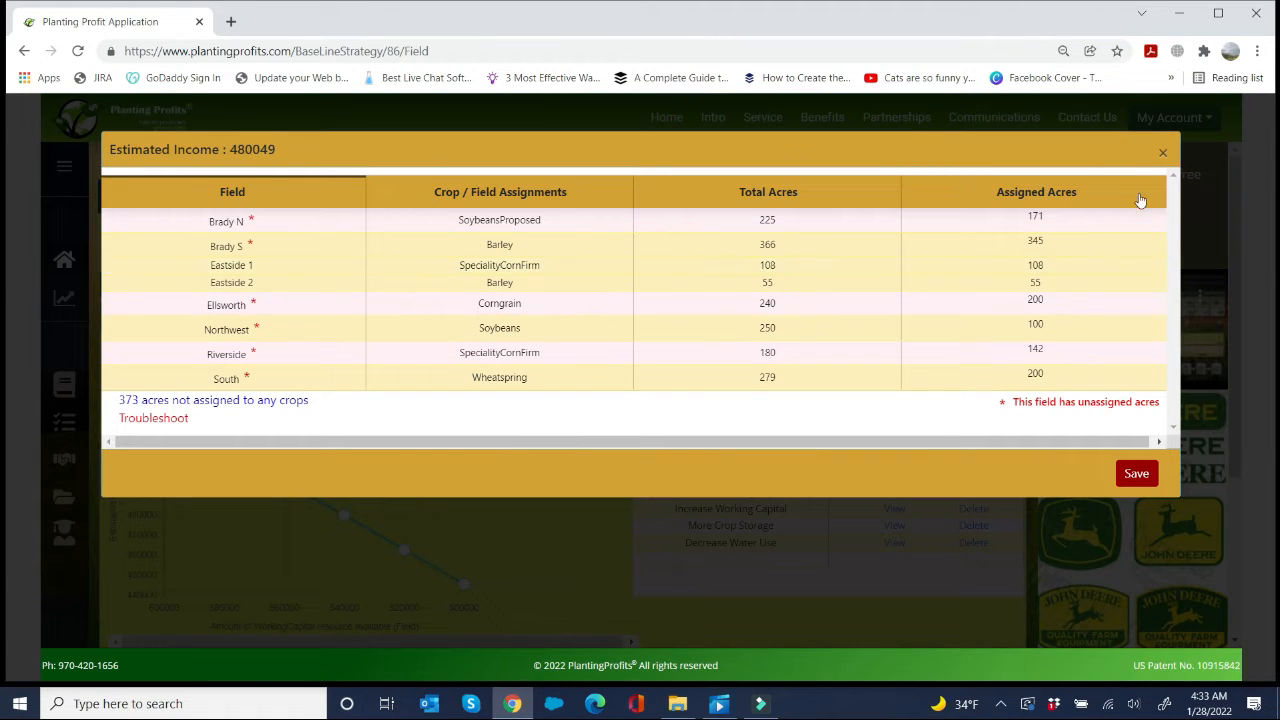
left_click(1159, 152)
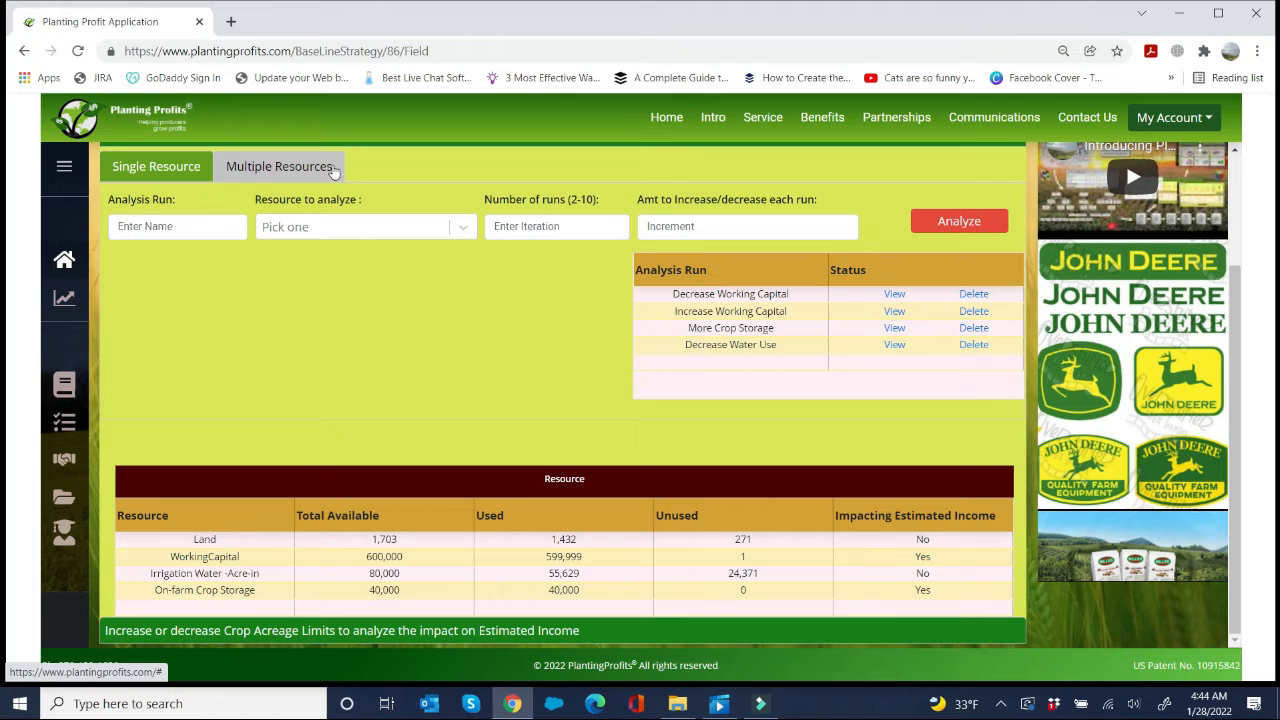
Step: In the multiple-resources analysis, set the new WorkingCapital to 650000 and the new On-farm Crop Storage to 60000
left_click(333, 170)
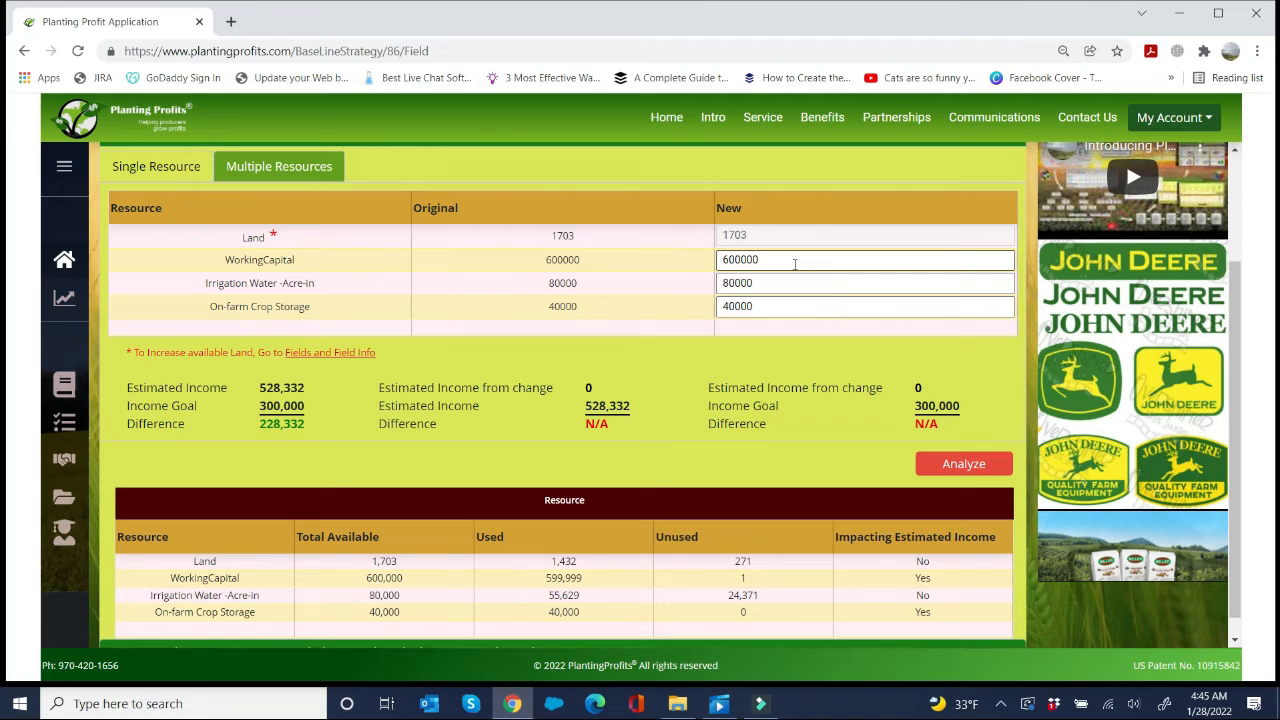
left_click(793, 261)
left_click_drag(766, 260, 697, 270)
type("650000")
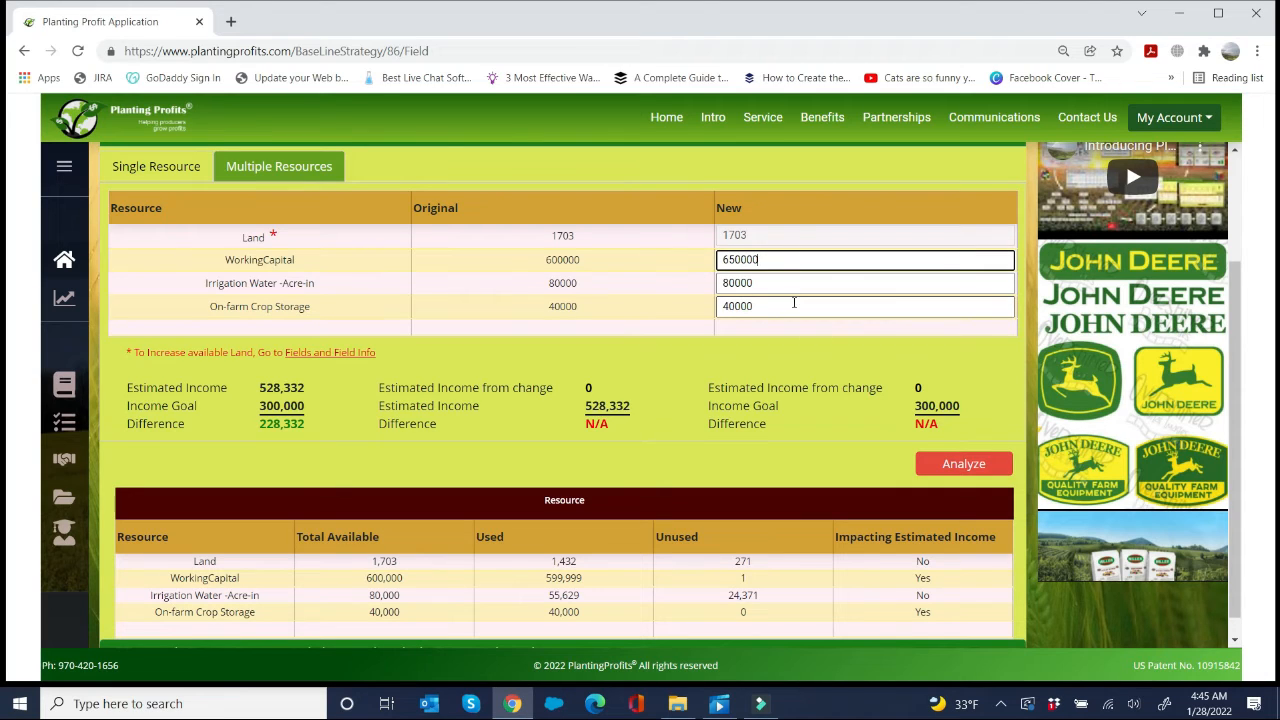
left_click(780, 305)
left_click_drag(778, 305, 704, 305)
type("60000")
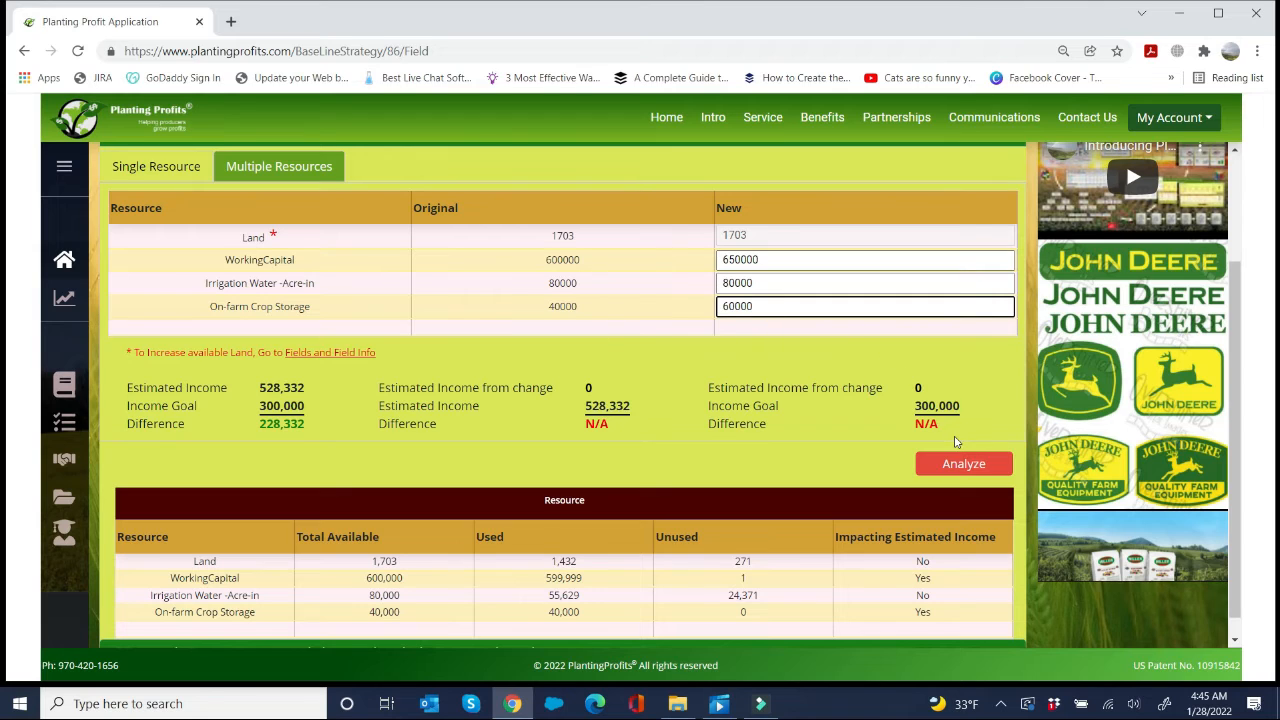
Step: Analyze the changed resources and inspect the crop and field assignments of the resulting strategy
left_click(960, 463)
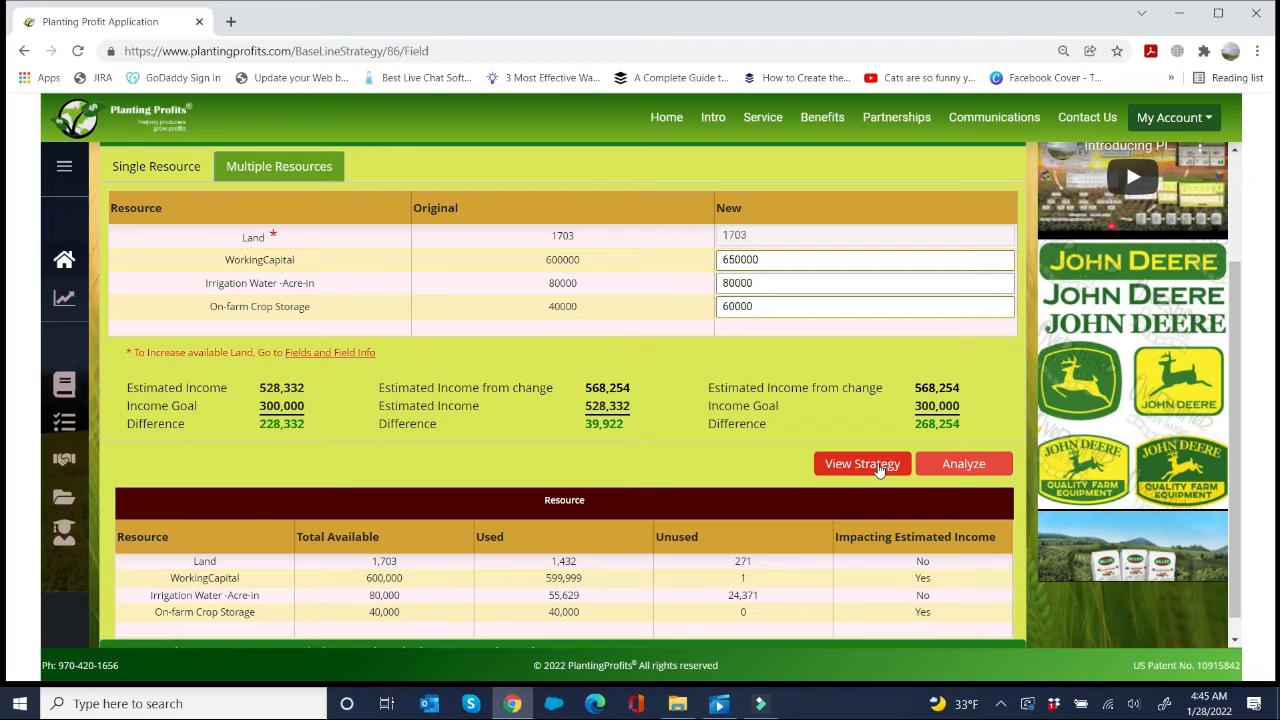
left_click(878, 468)
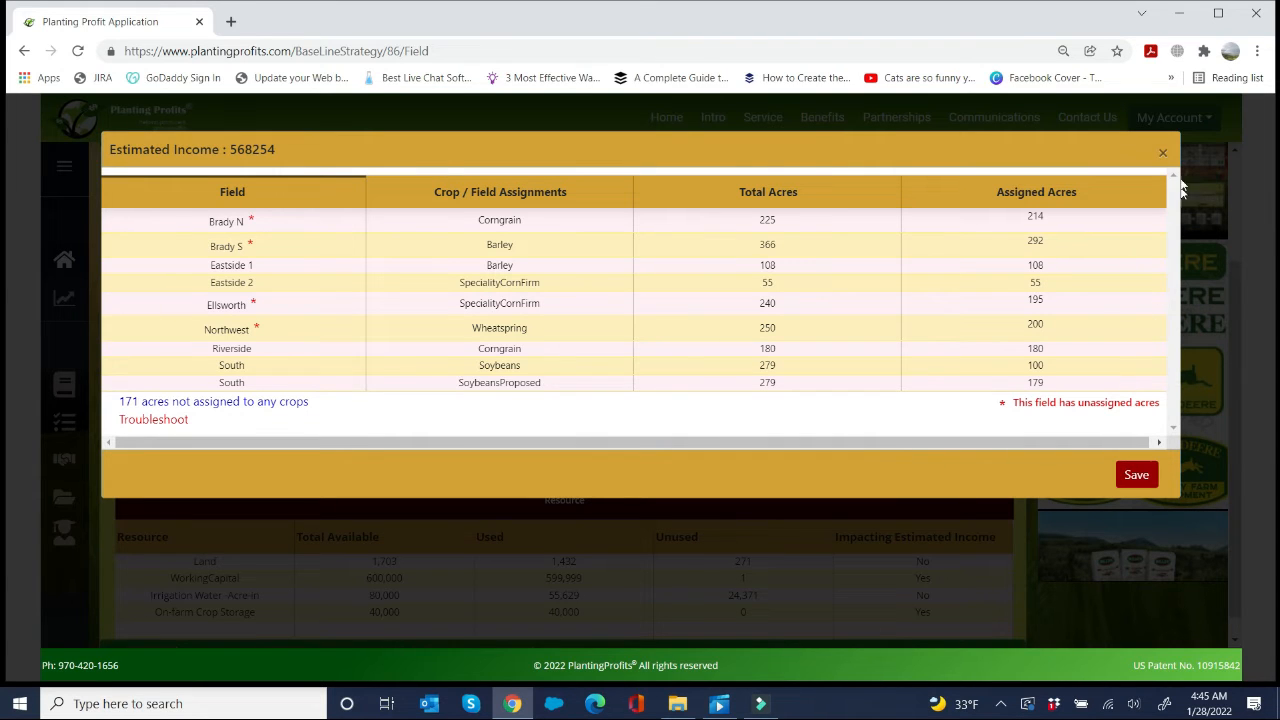
left_click(1162, 155)
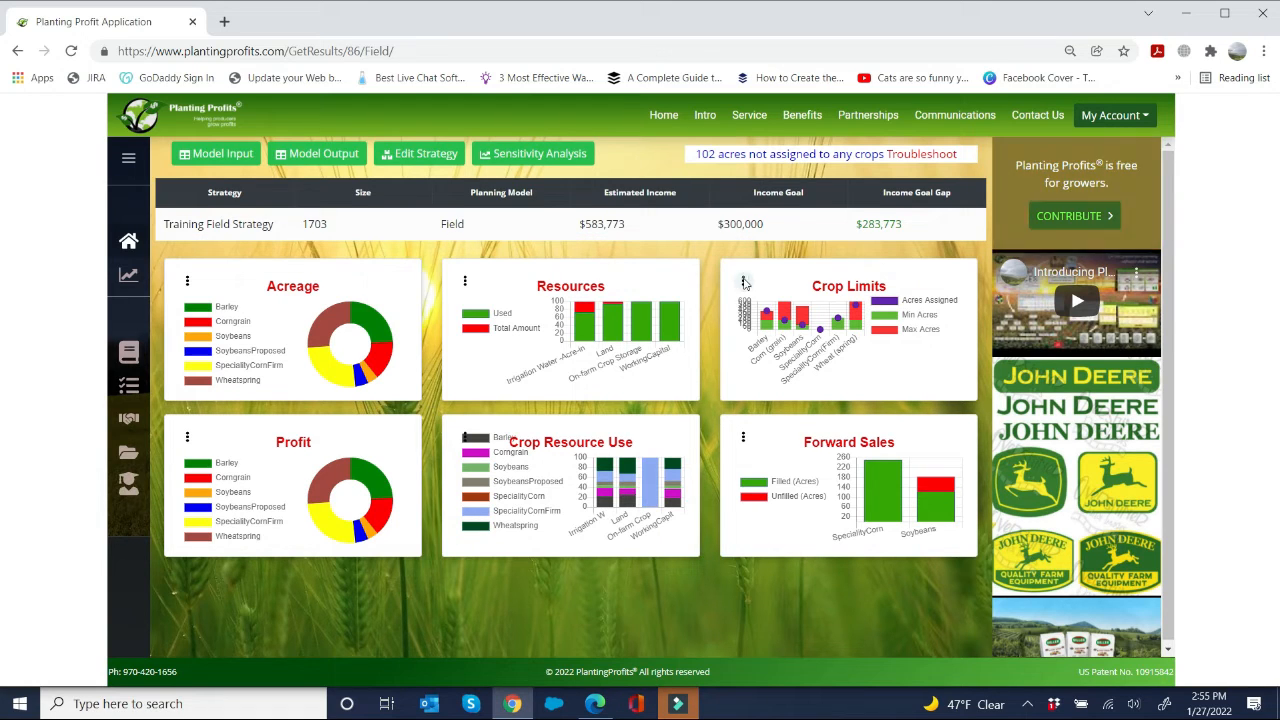
Step: Examine the enlarged Crop Limits chart on the strategy dashboard, and open the strategy's sensitivity analysis
left_click(740, 279)
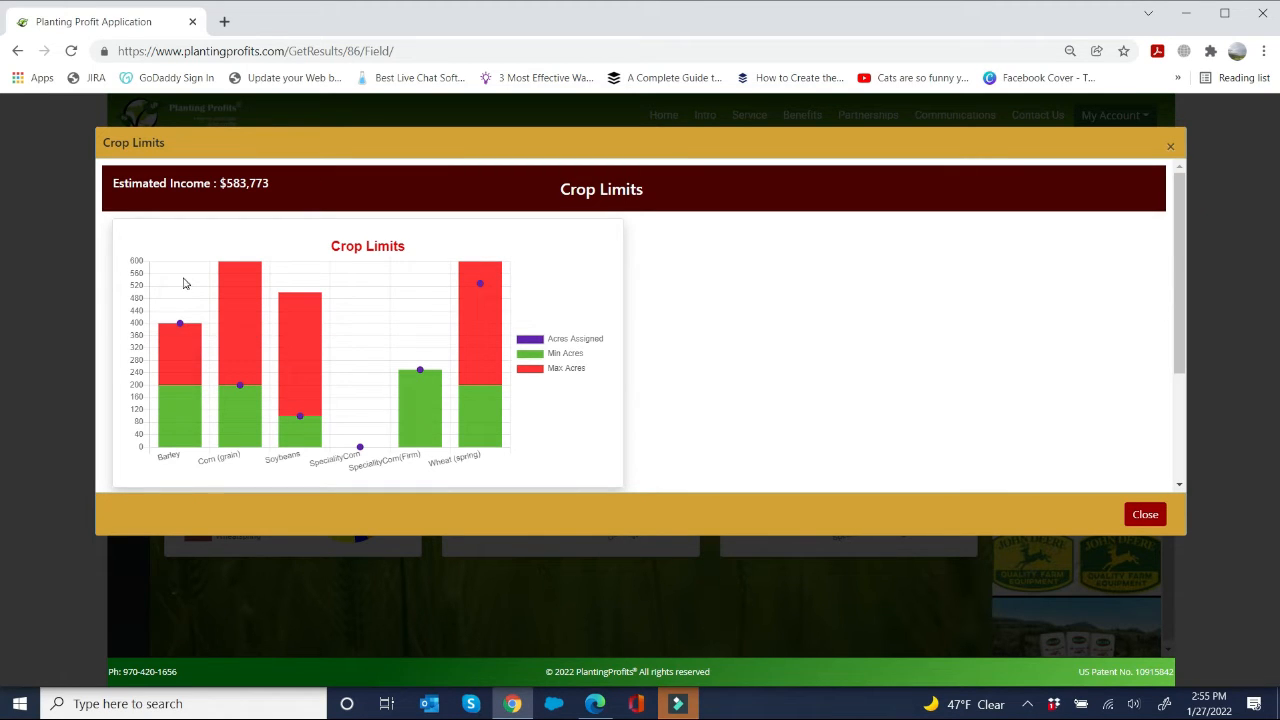
left_click(1168, 145)
left_click(541, 154)
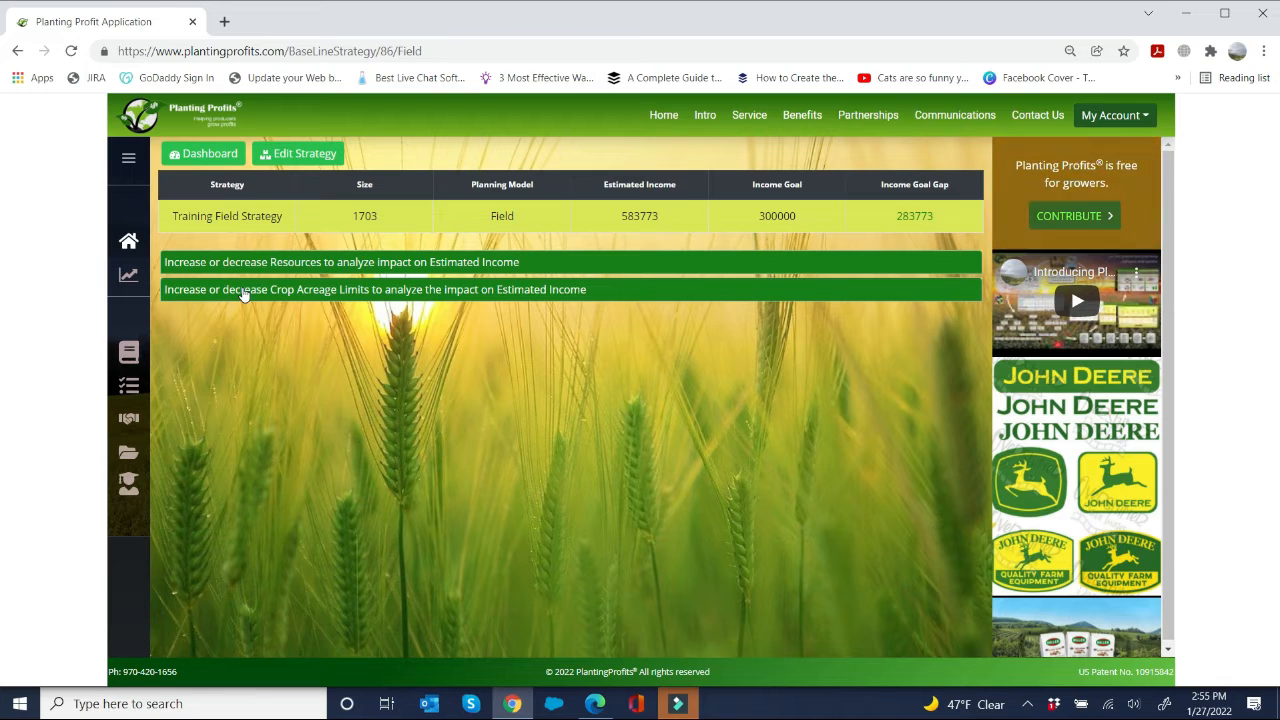
Step: Under the crop acreage limits analysis, set up a single-crop run named "More Barley" on the Maximum limit for Barley
left_click(243, 292)
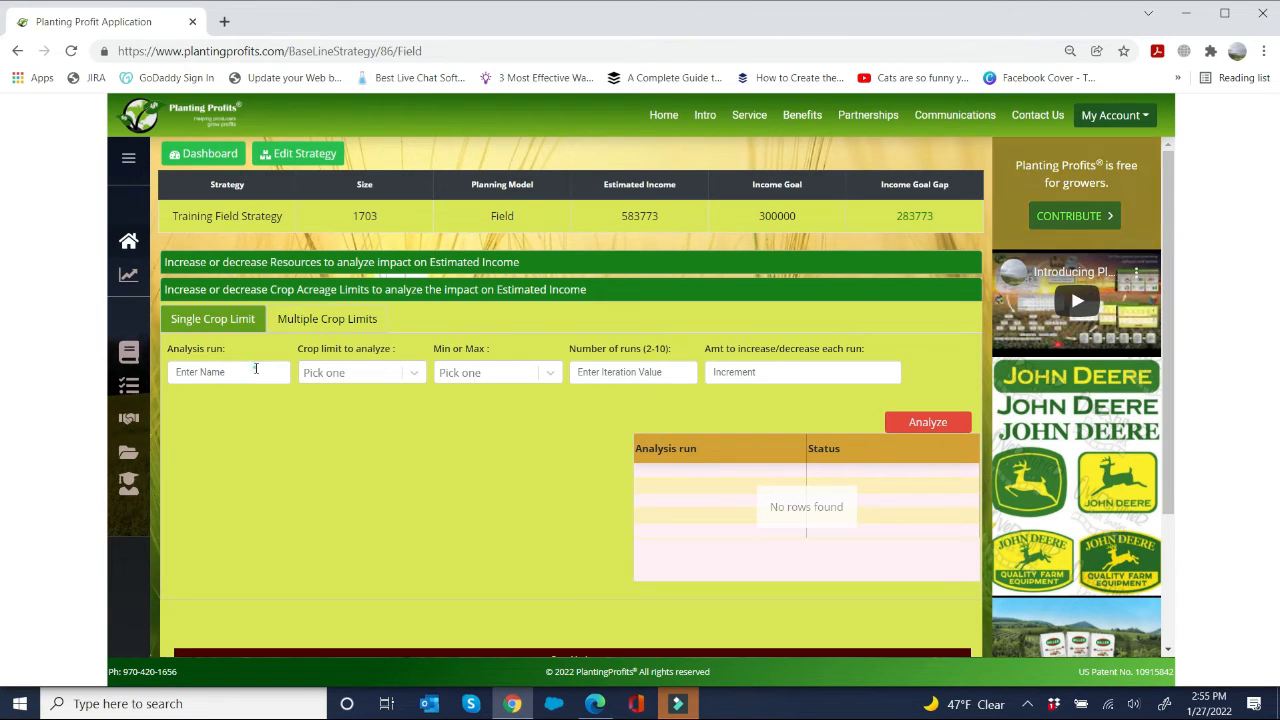
left_click(256, 369)
left_click(263, 530)
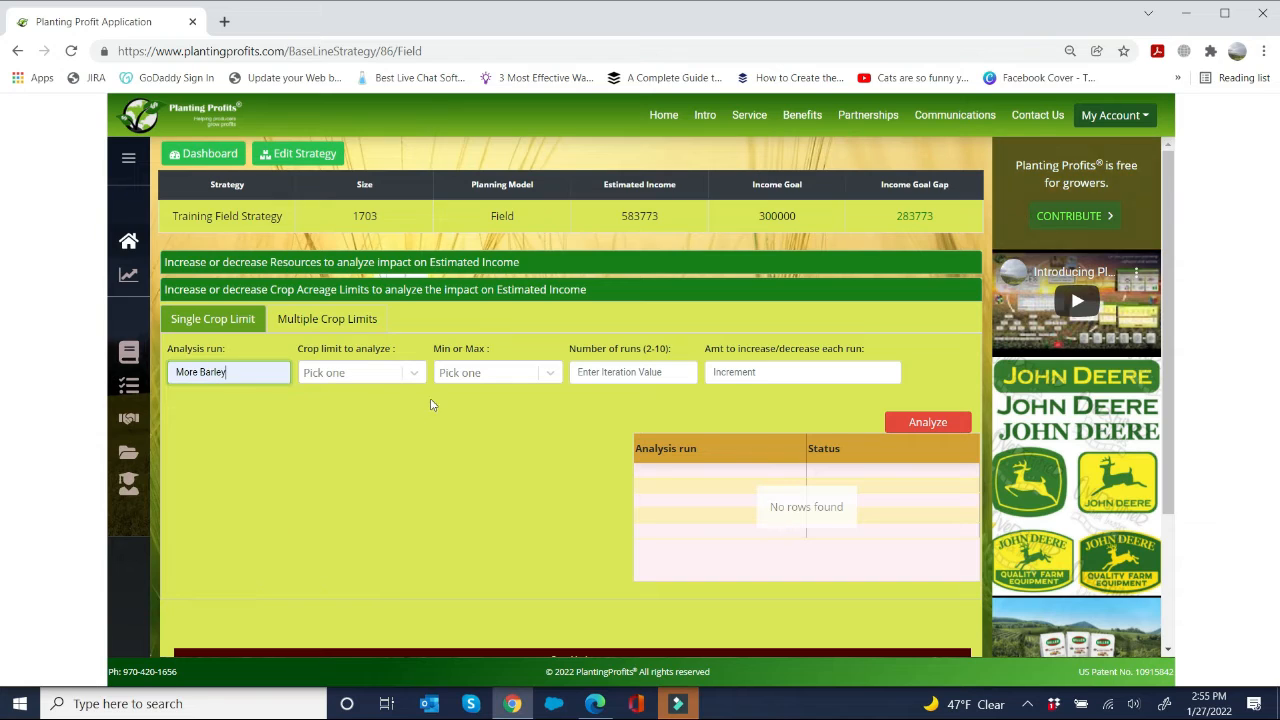
left_click(414, 372)
scroll(370, 437, "down", 3)
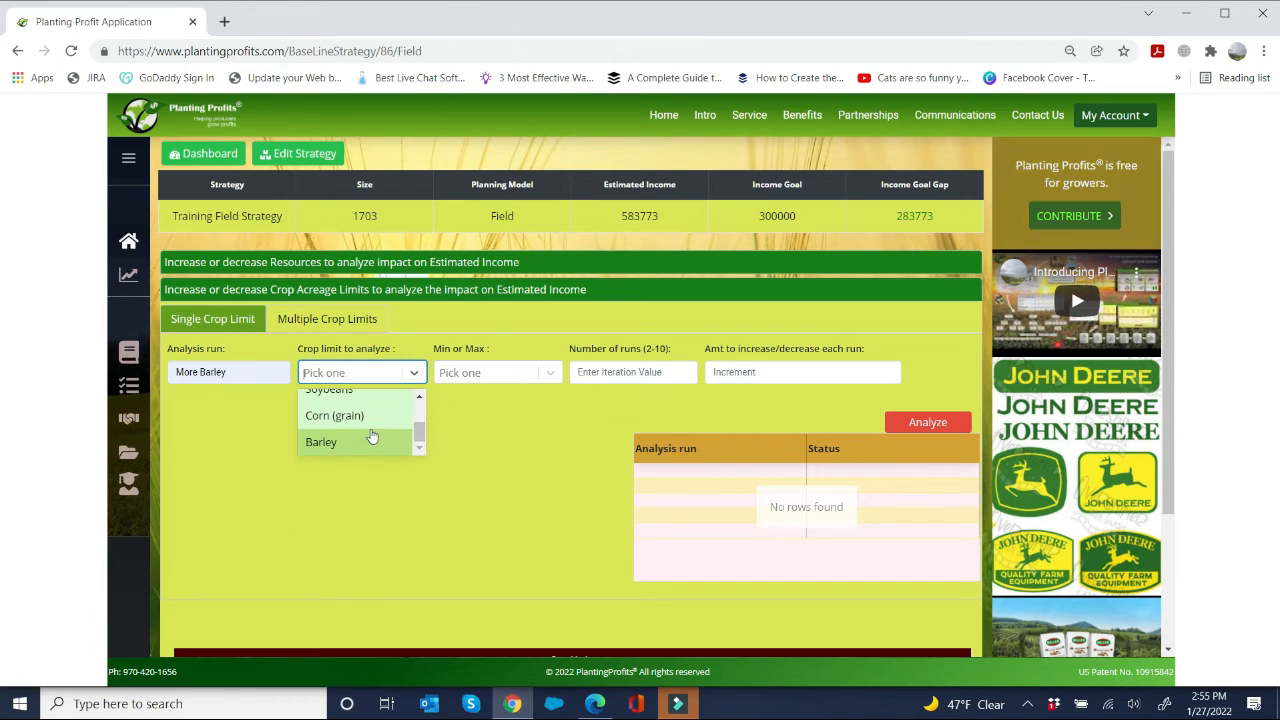
left_click(360, 440)
left_click(492, 386)
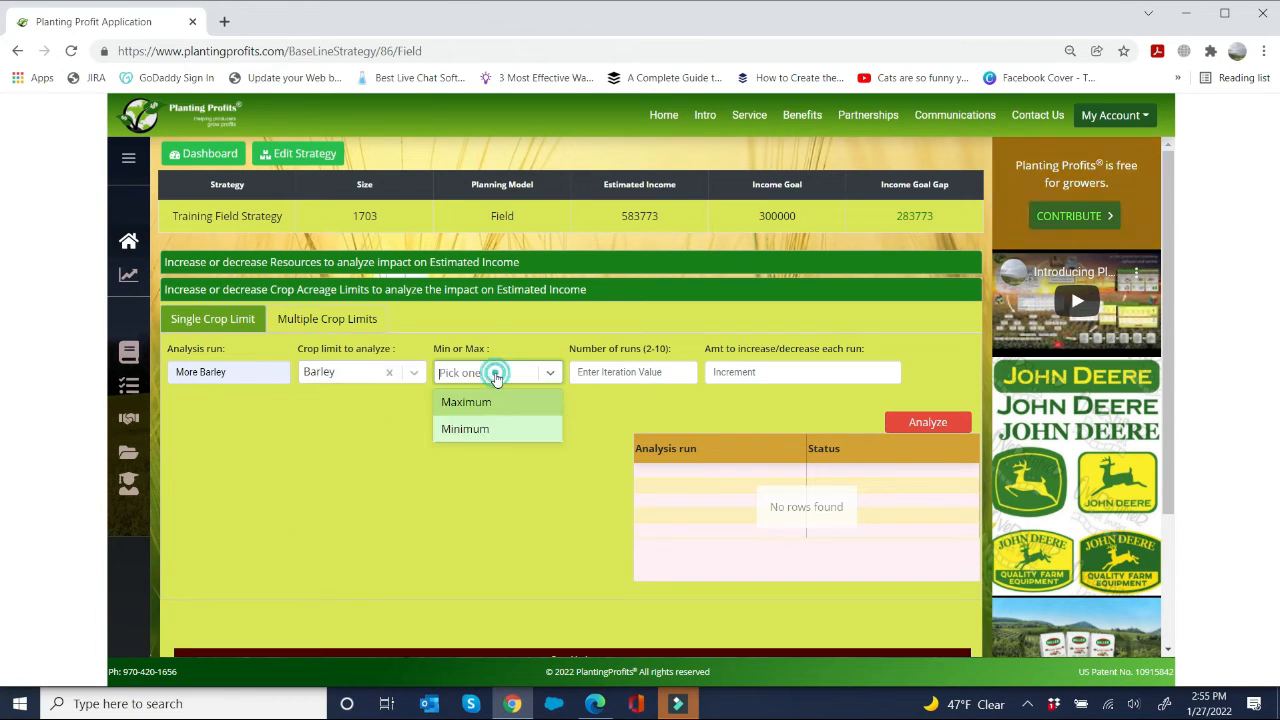
left_click(466, 403)
Step: Run the More Barley analysis with 5 runs and an increase of 50 each run
left_click(625, 376)
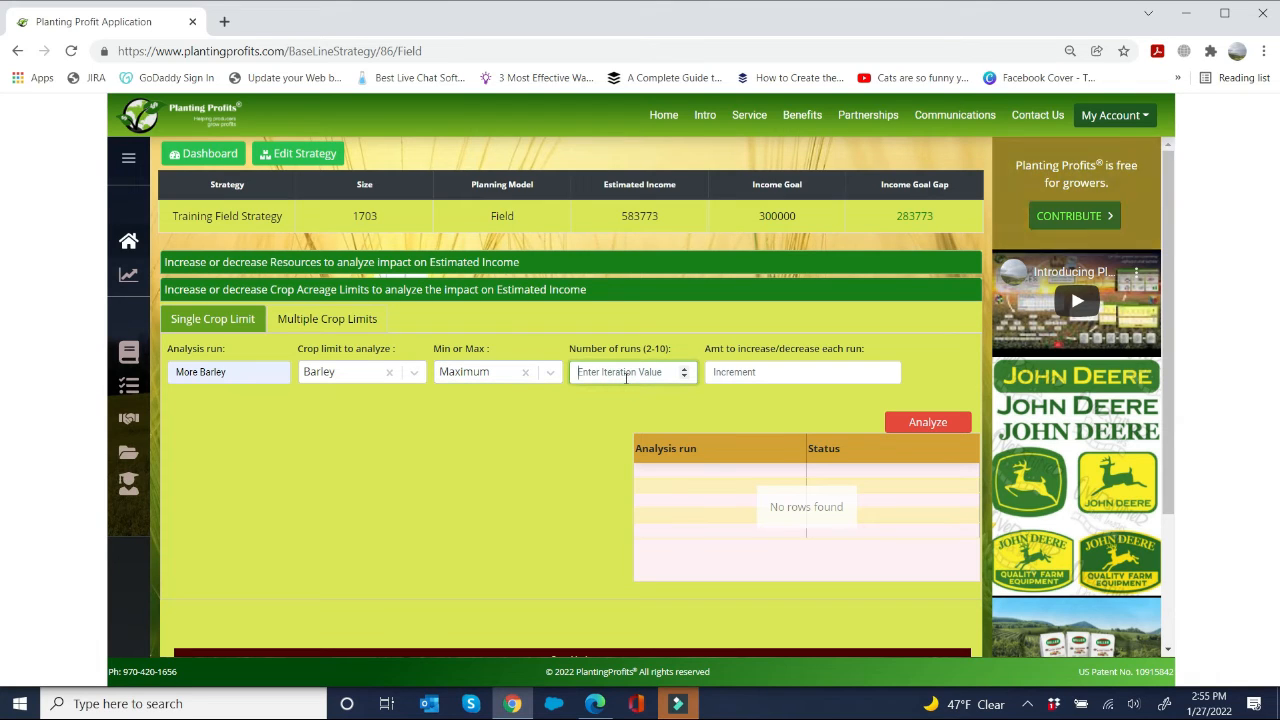
type("5")
left_click(735, 372)
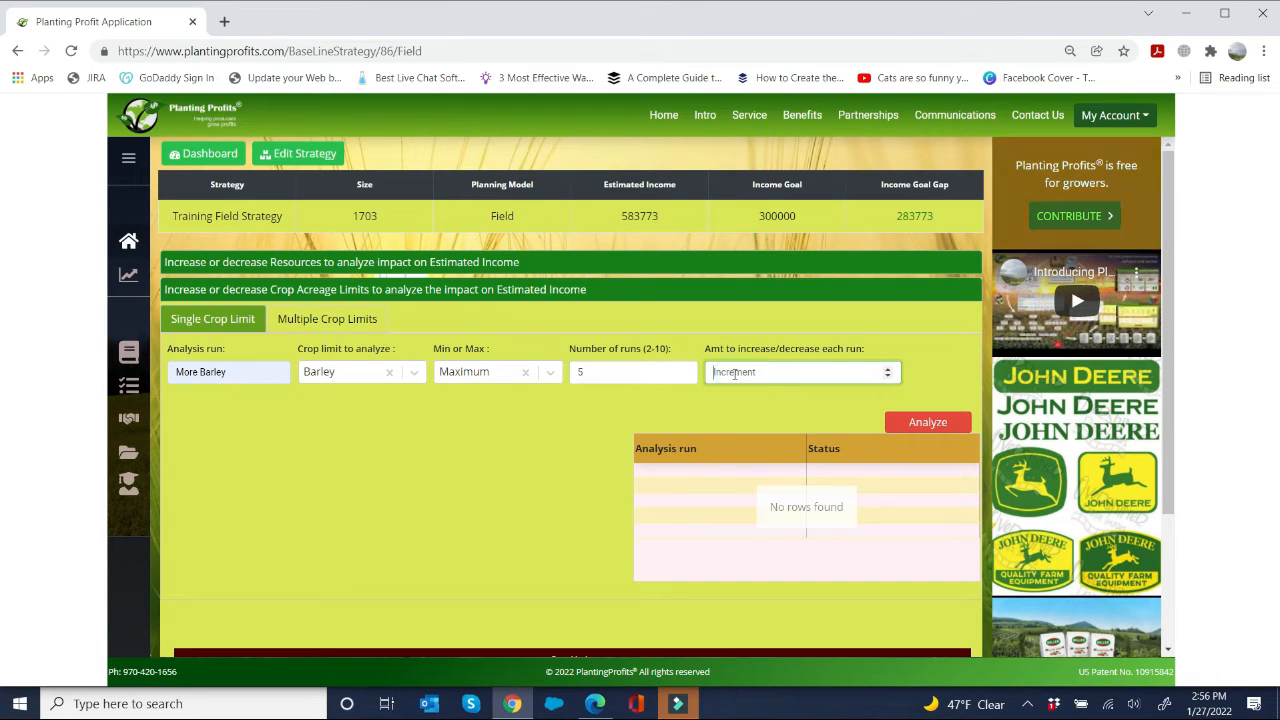
type("50")
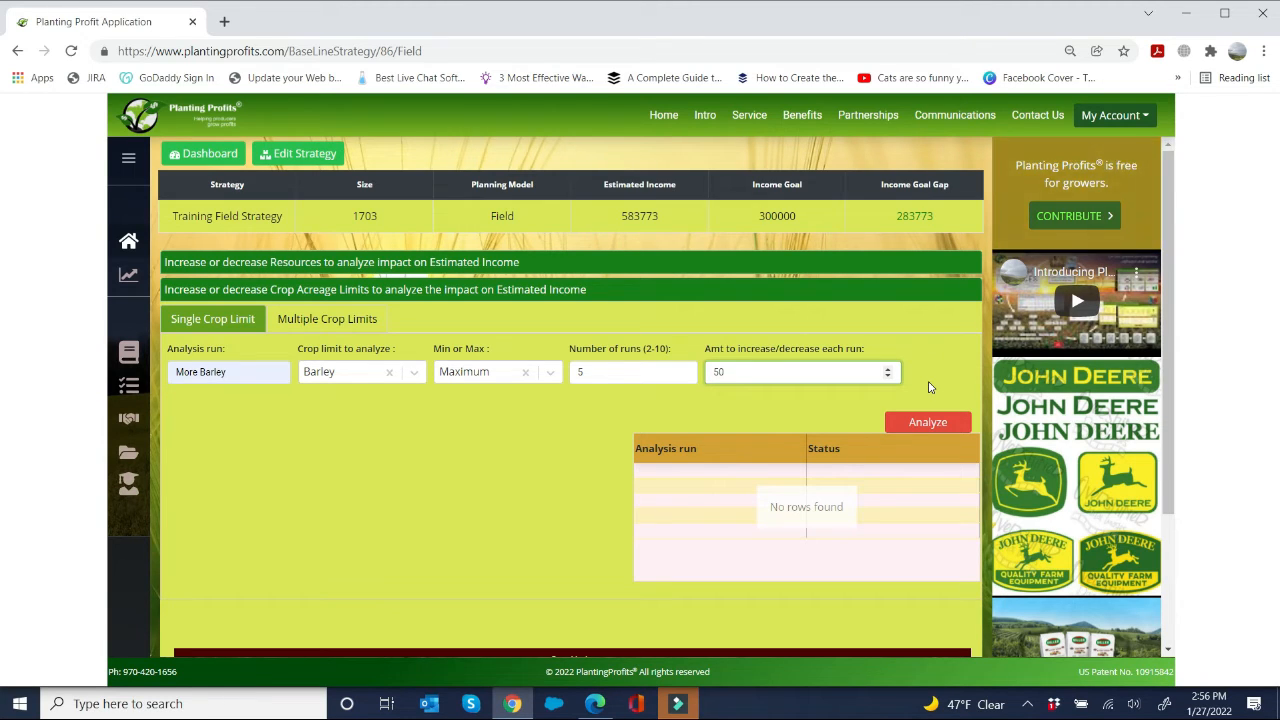
left_click(922, 423)
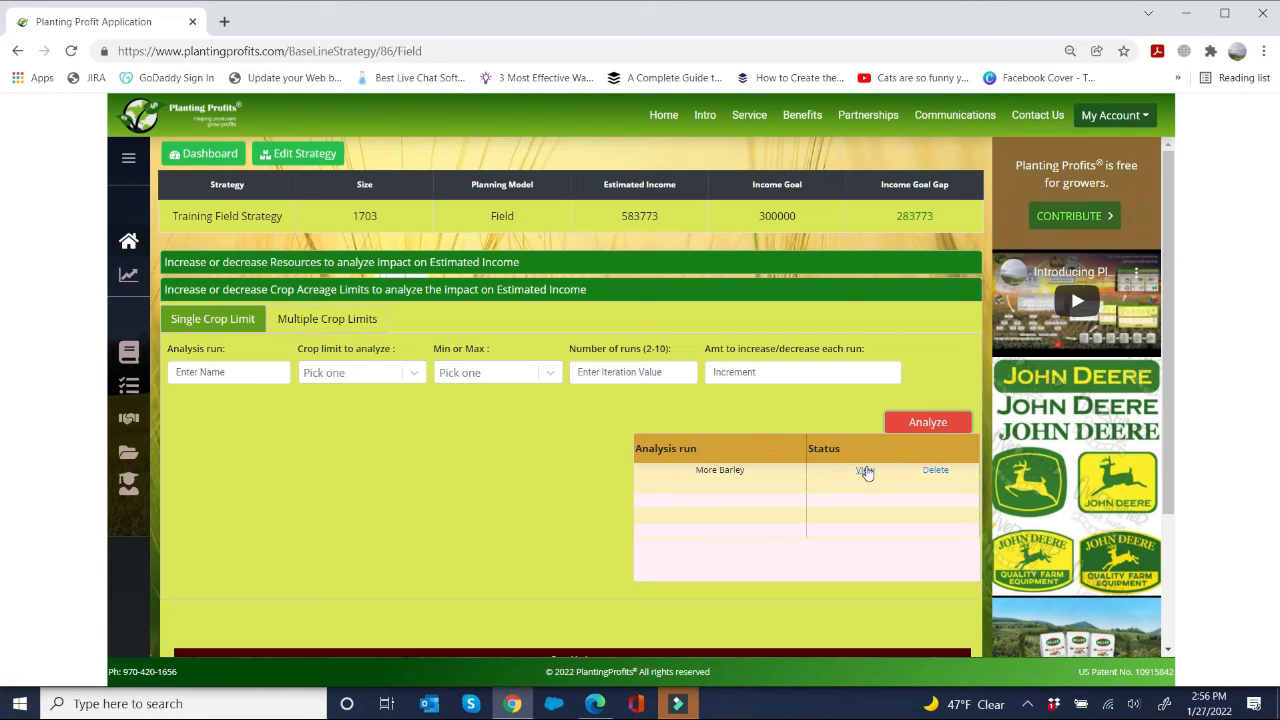
Step: View the More Barley chart and inspect the crop and field assignments at the 600-acre maximum point
left_click(865, 470)
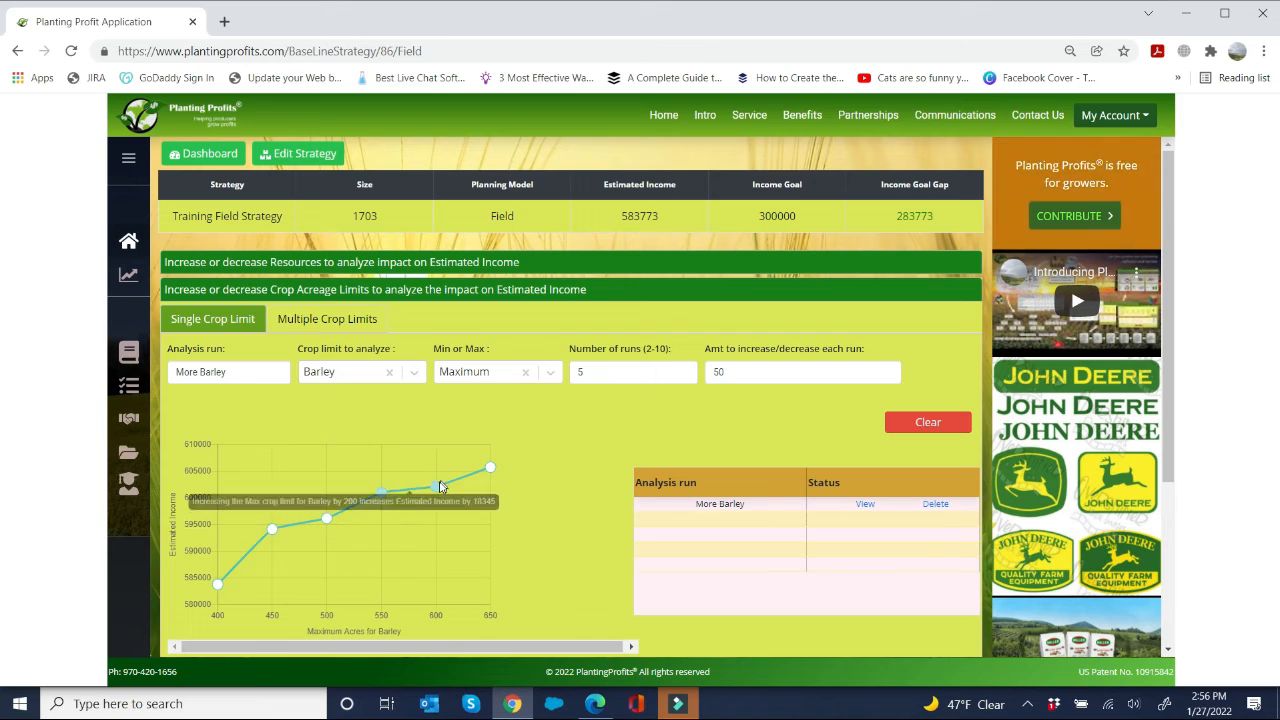
left_click(435, 487)
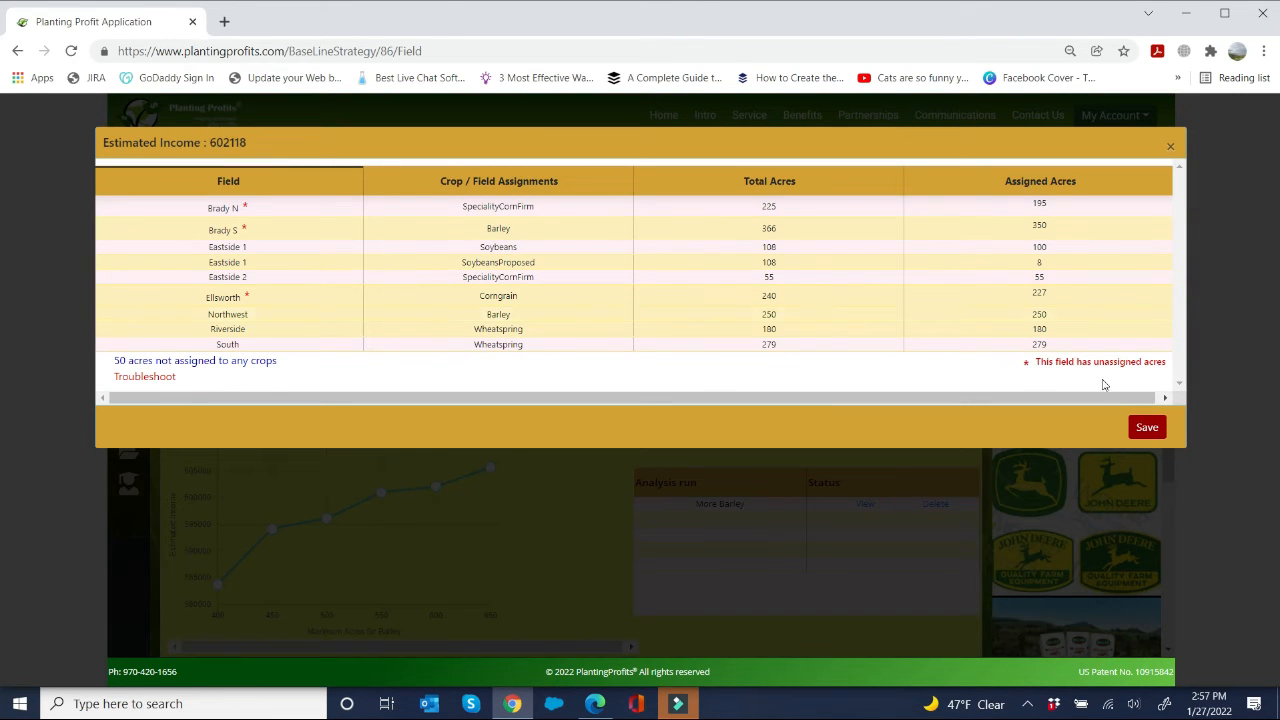
left_click(1173, 147)
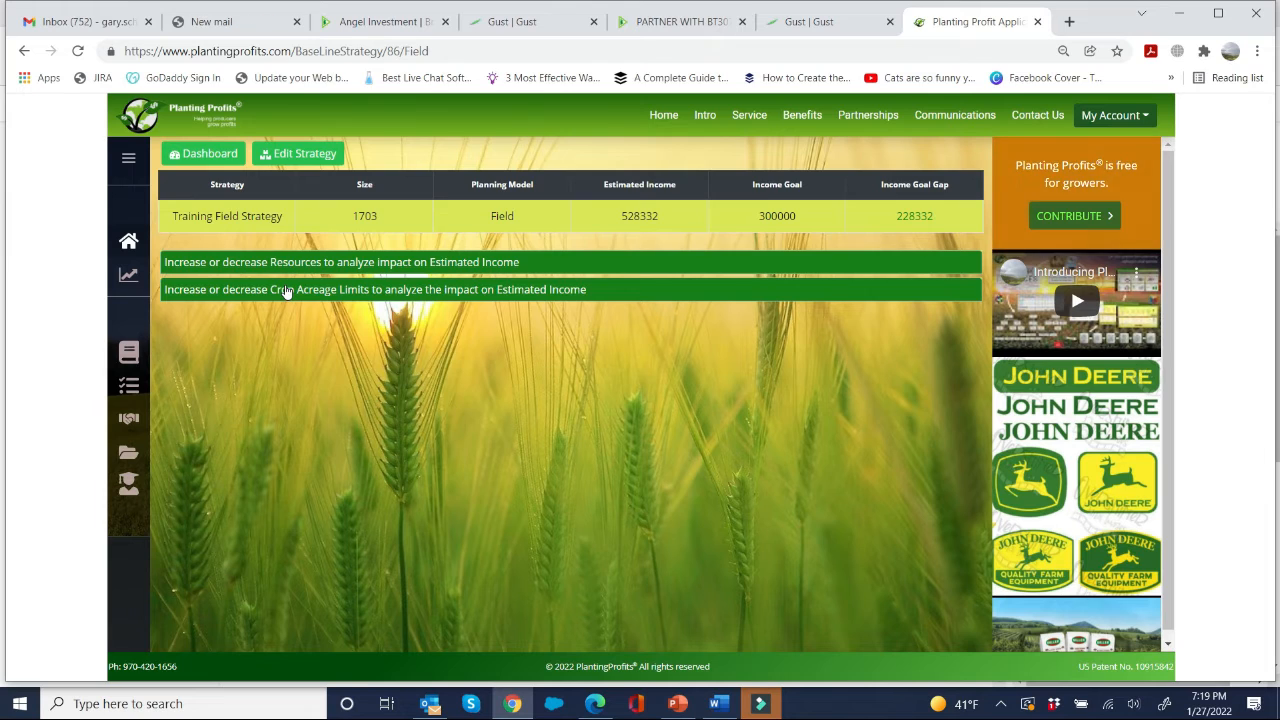
Step: In the multiple crop limits analysis, set Barley's new maximum to 600 and clear the new minimum for Wheat (spring)
left_click(285, 290)
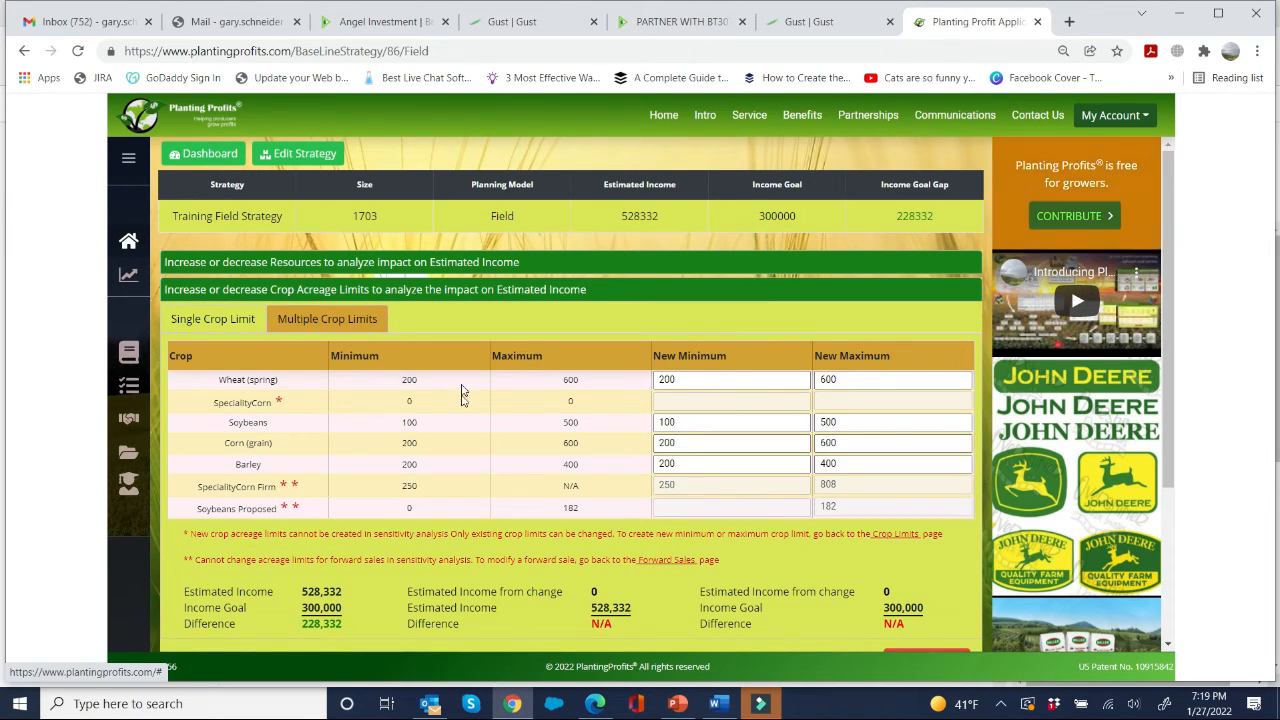
scroll(491, 434, "down", 3)
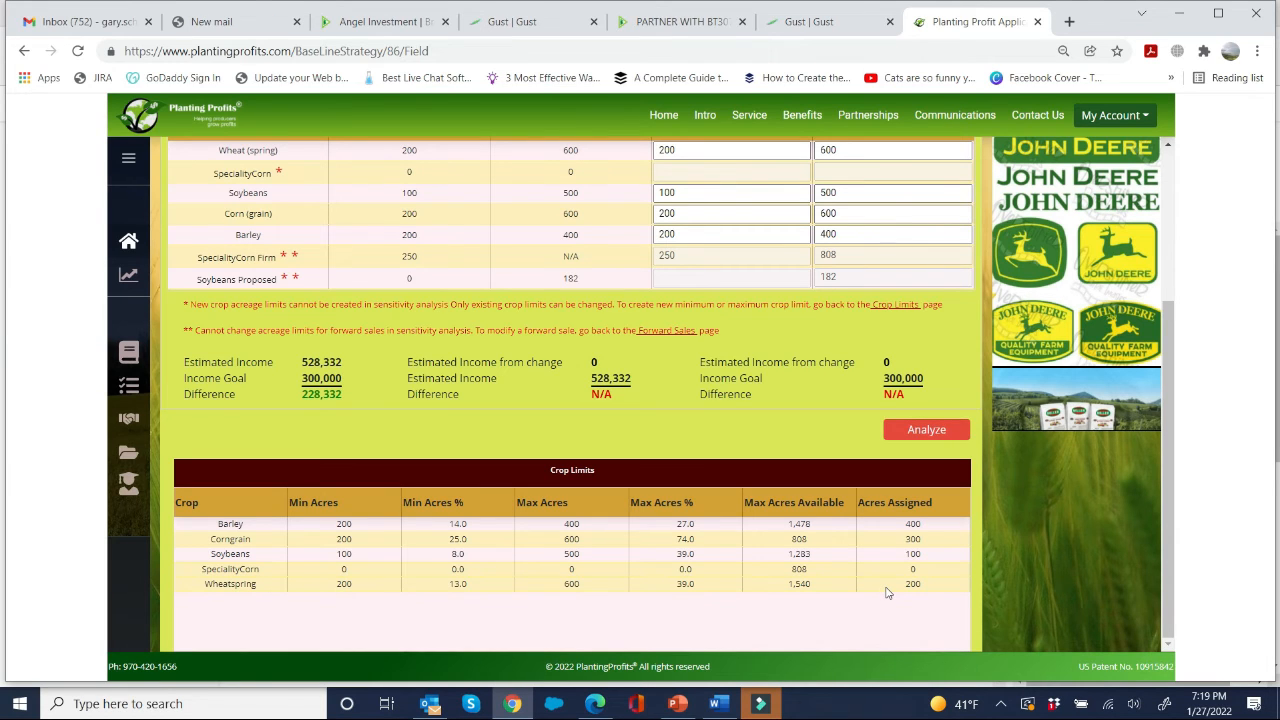
scroll(838, 525, "up", 2)
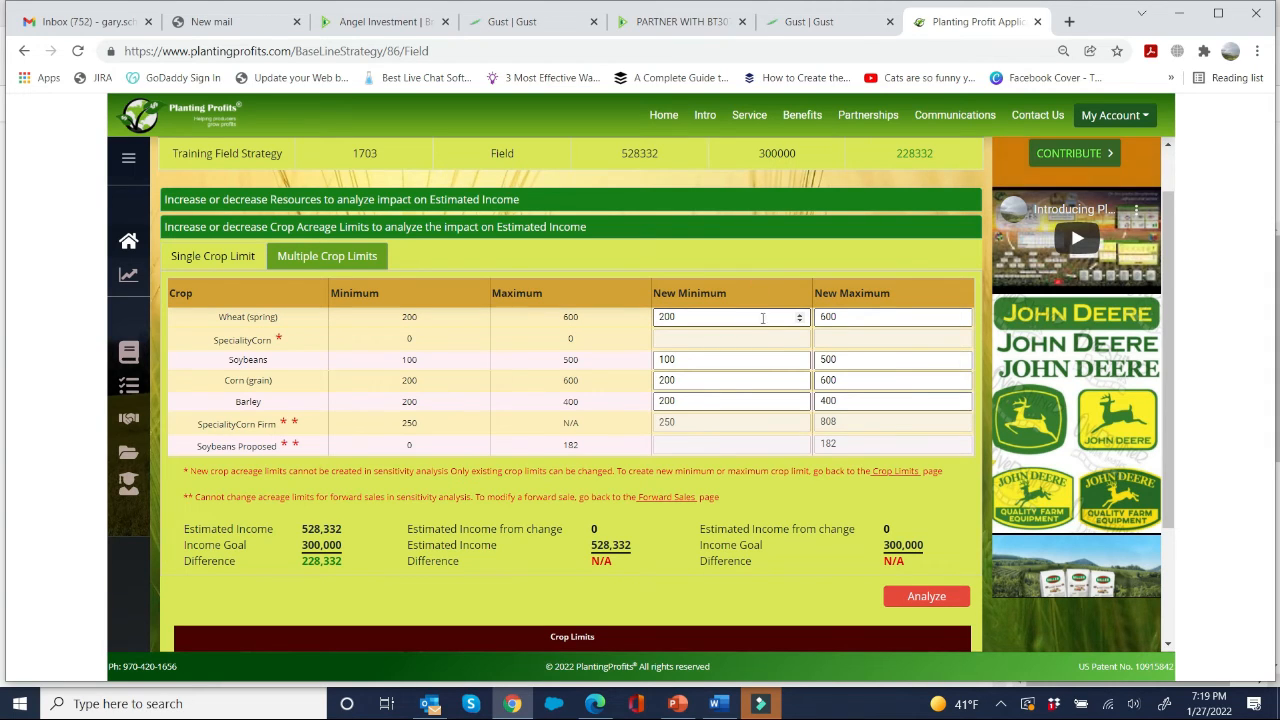
double_click(846, 402)
type("600")
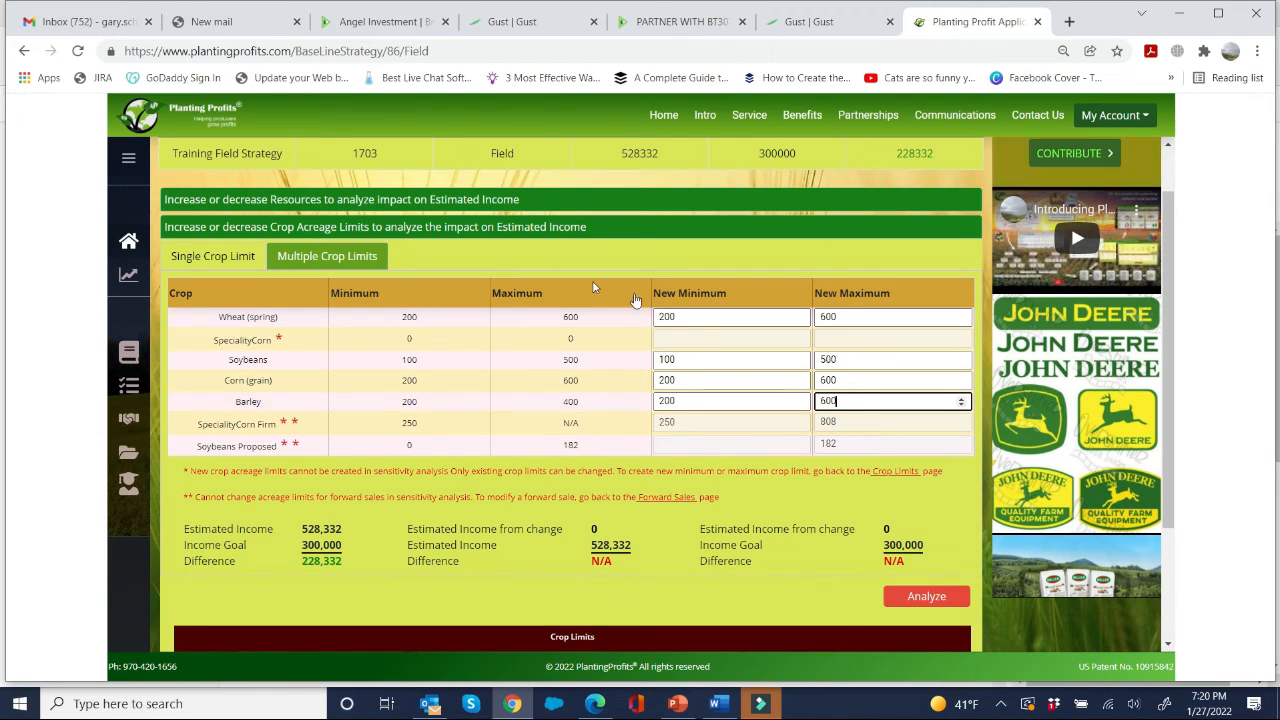
left_click(702, 318)
left_click_drag(674, 327, 642, 340)
key("BackSpace")
Step: Analyze the changed crop limits and open the resulting strategy's crop and field assignments
left_click(936, 598)
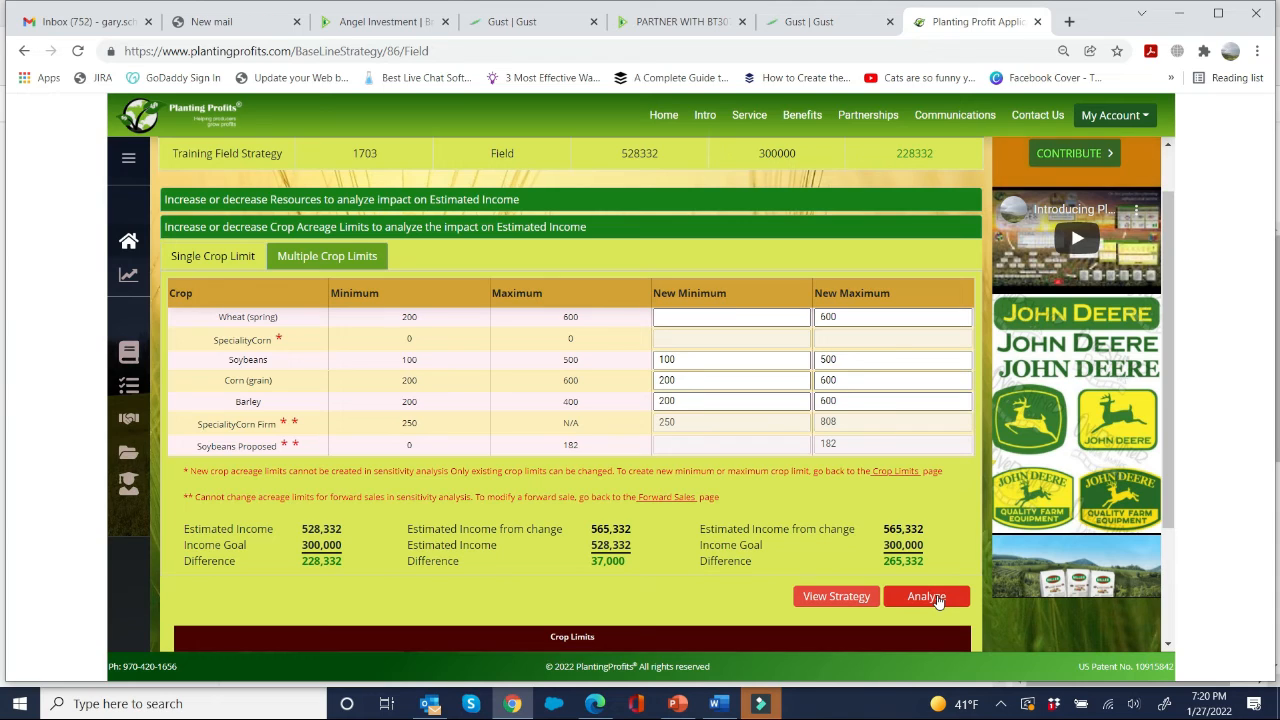
left_click(864, 597)
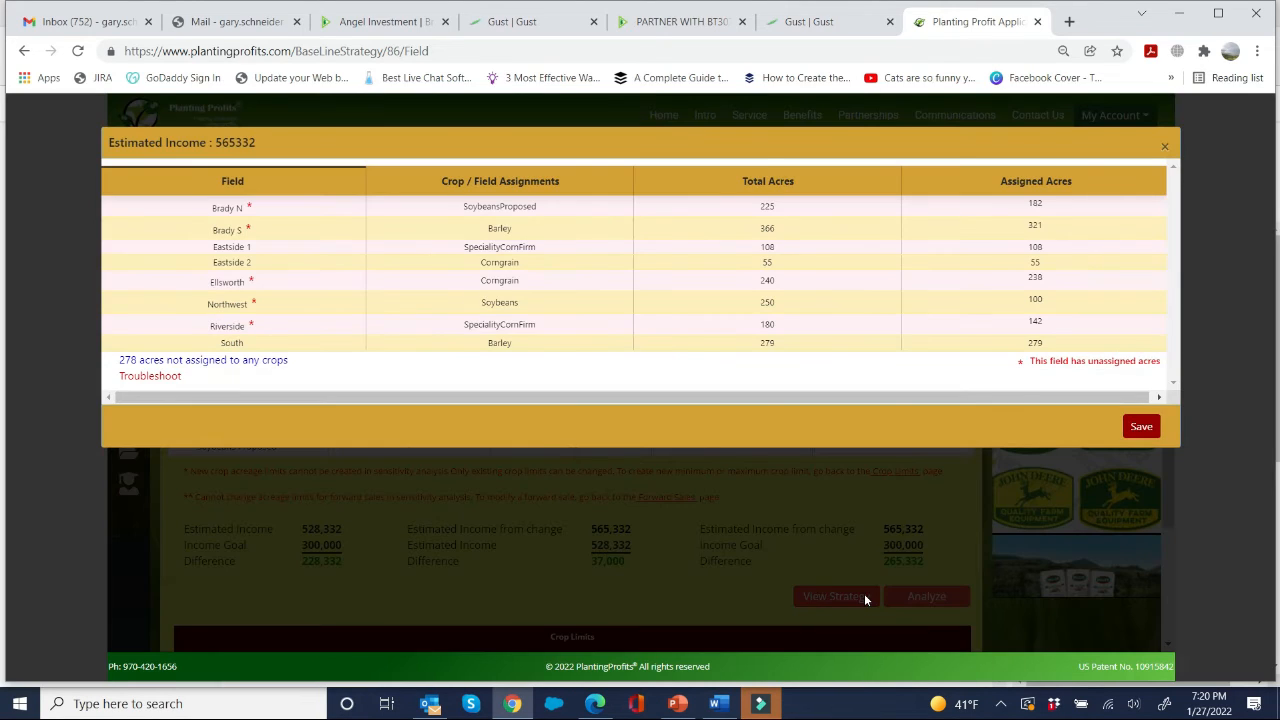